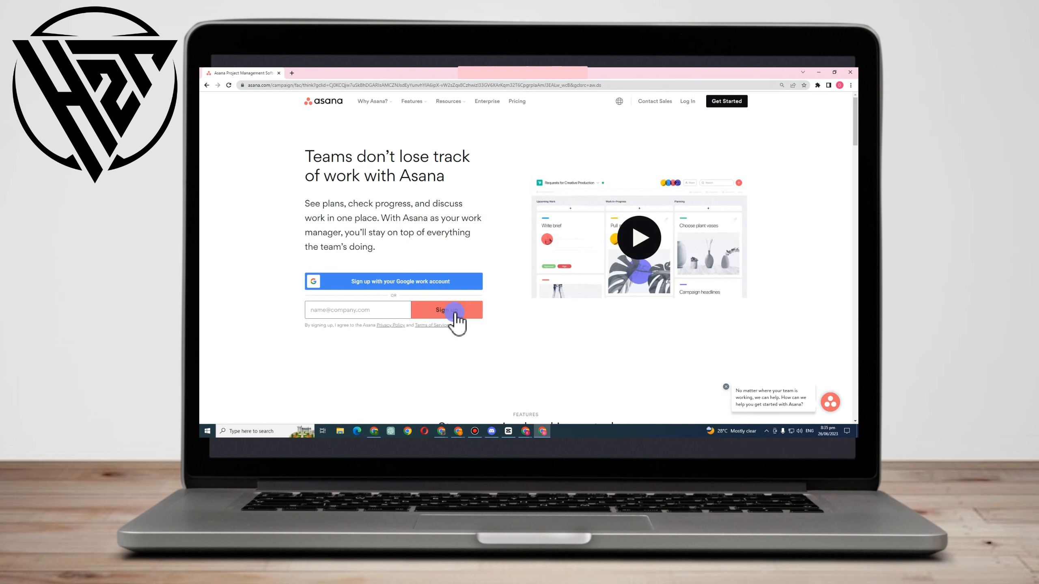
Sign up for Asana, verify the email address with a Google account, and accept the prefilled full name
left_click(722, 102)
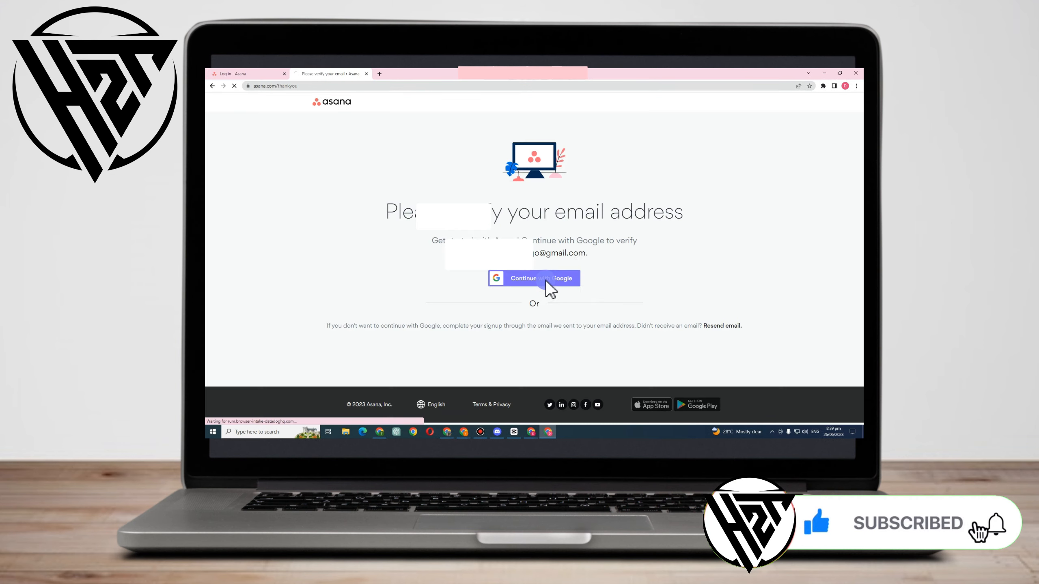
left_click(548, 287)
left_click(513, 237)
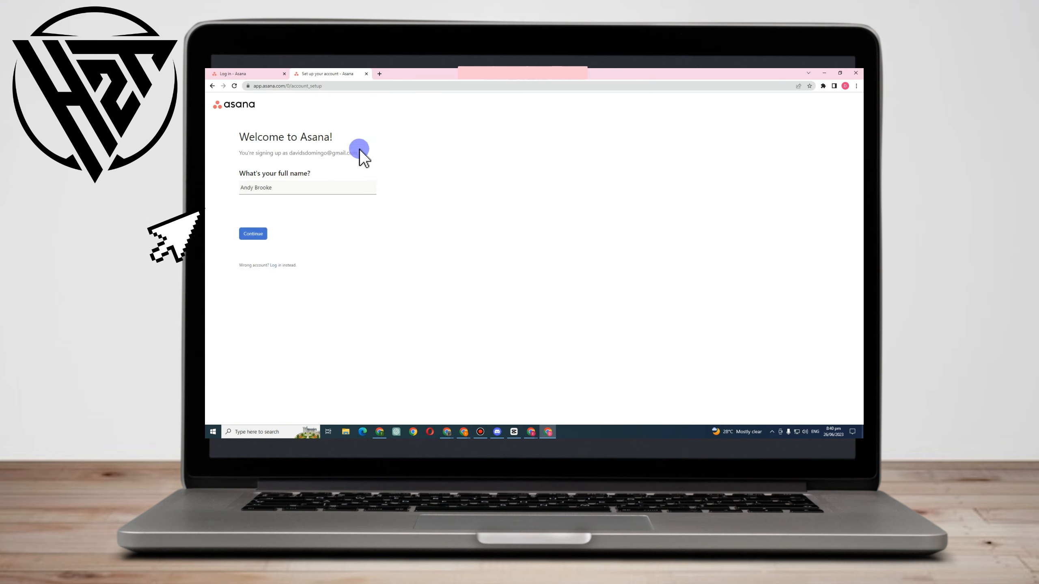
left_click(255, 237)
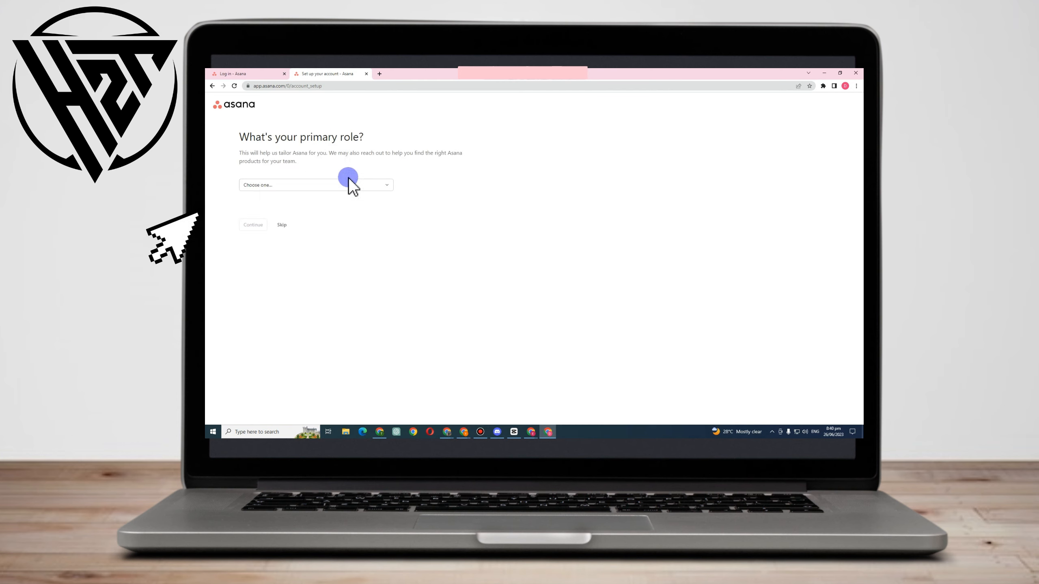
Set the primary role to Manager and proceed with the account setup
left_click(298, 186)
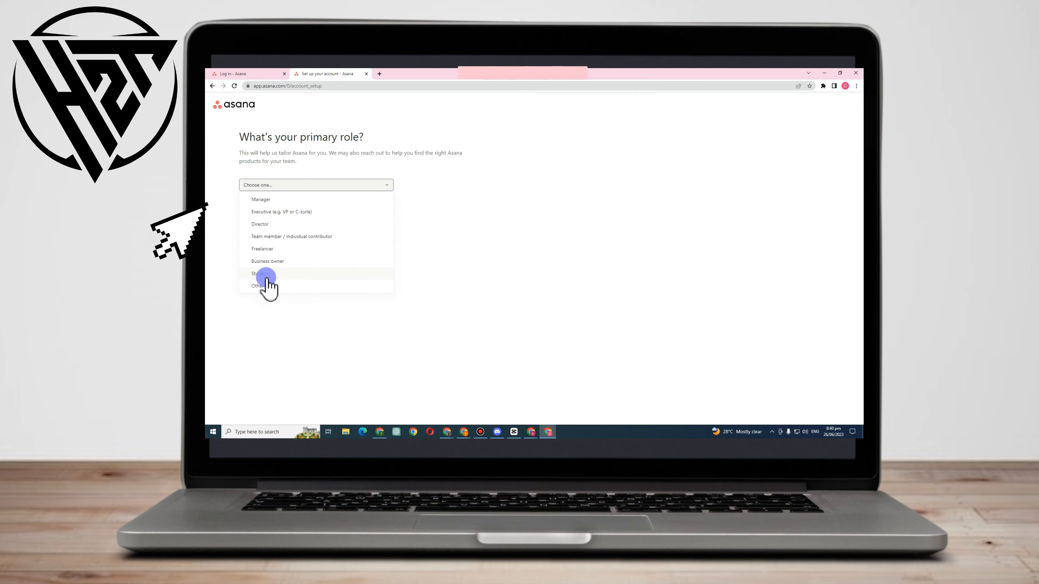
left_click(262, 200)
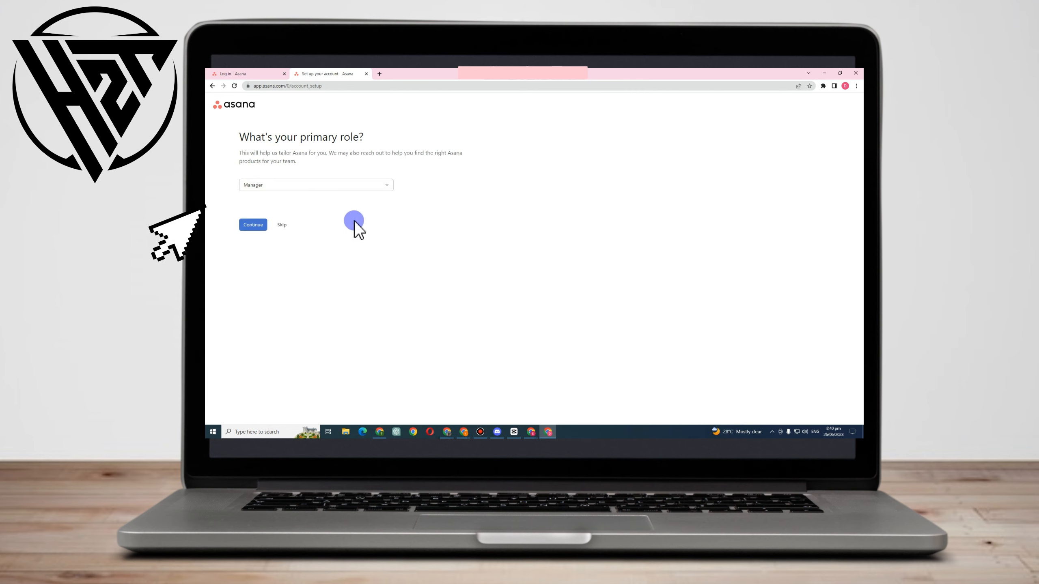
left_click(255, 223)
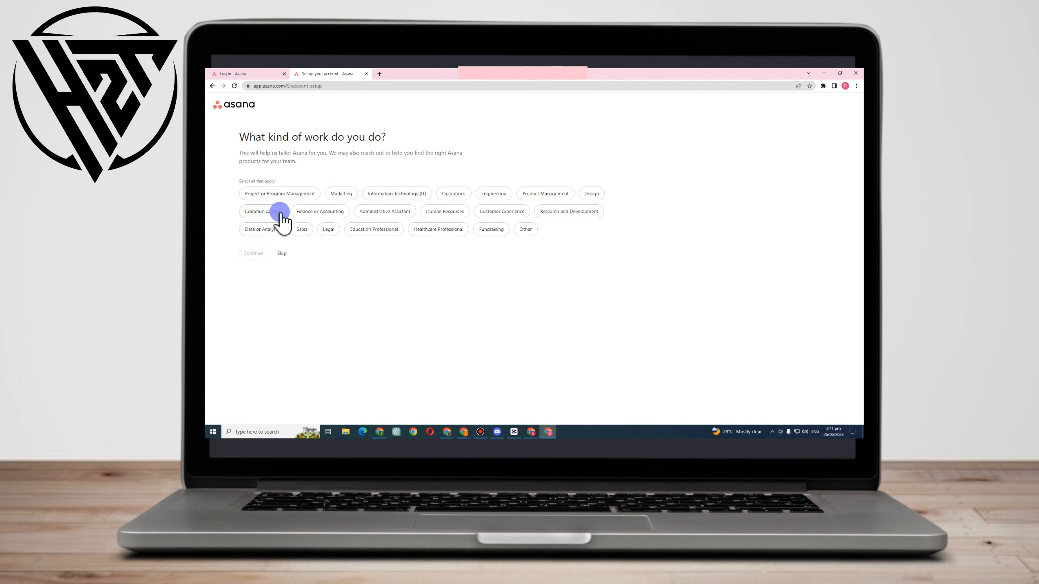
Select Project or Program Management as the kind of work and Project and process management as the main objective
left_click(301, 194)
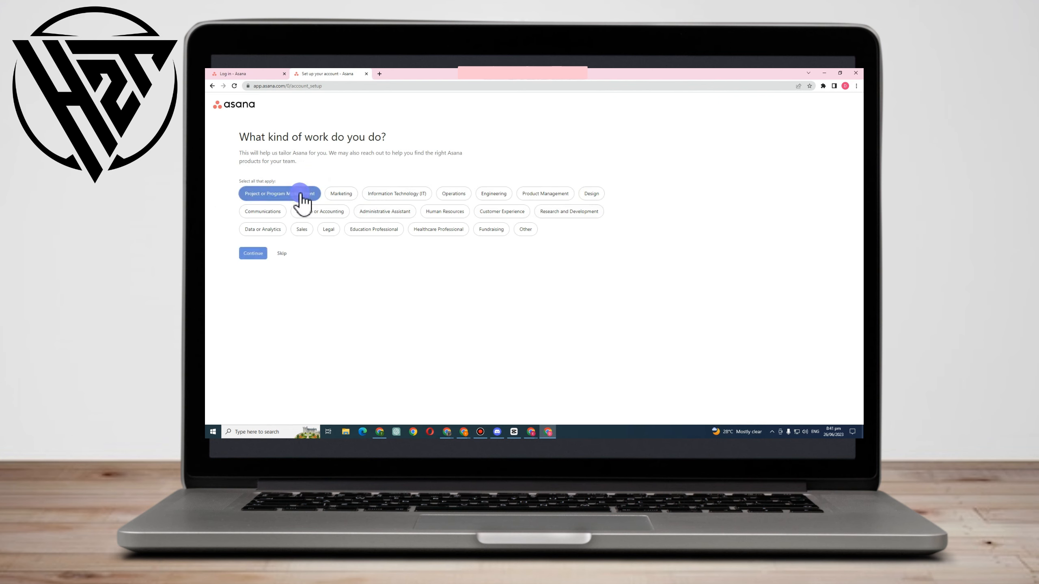
left_click(252, 254)
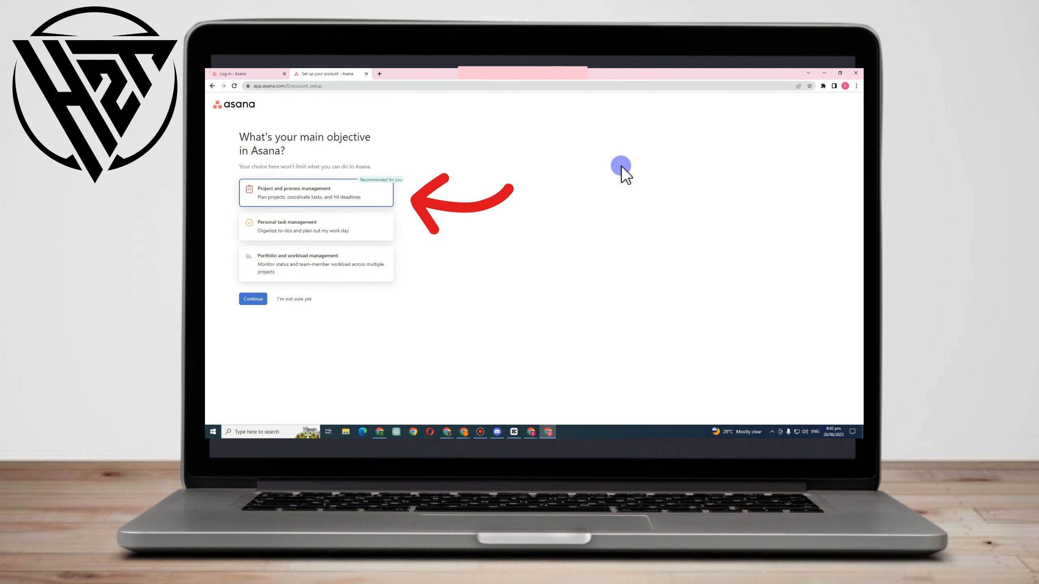
left_click(294, 194)
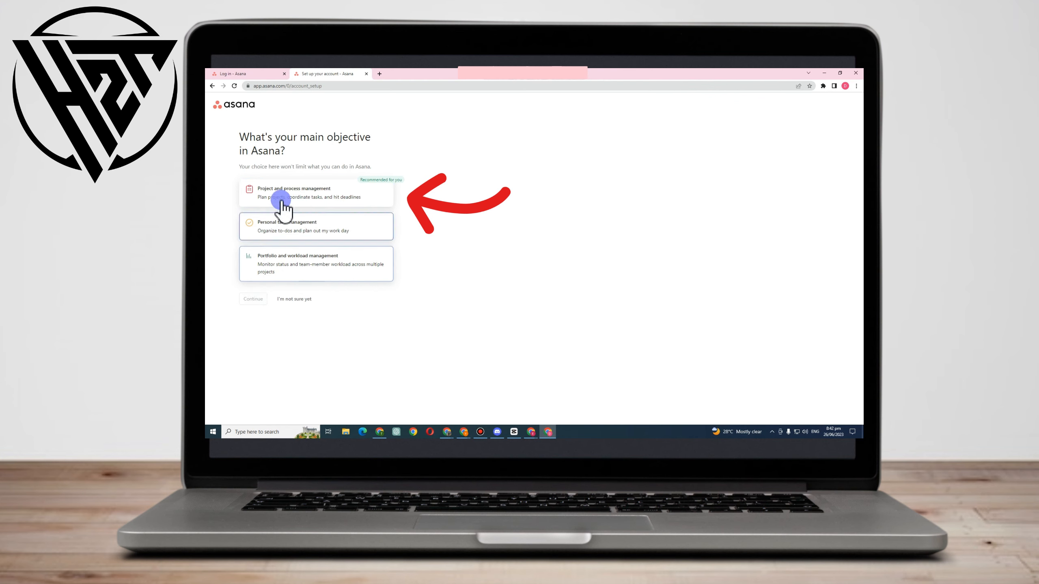
left_click(280, 199)
left_click(257, 301)
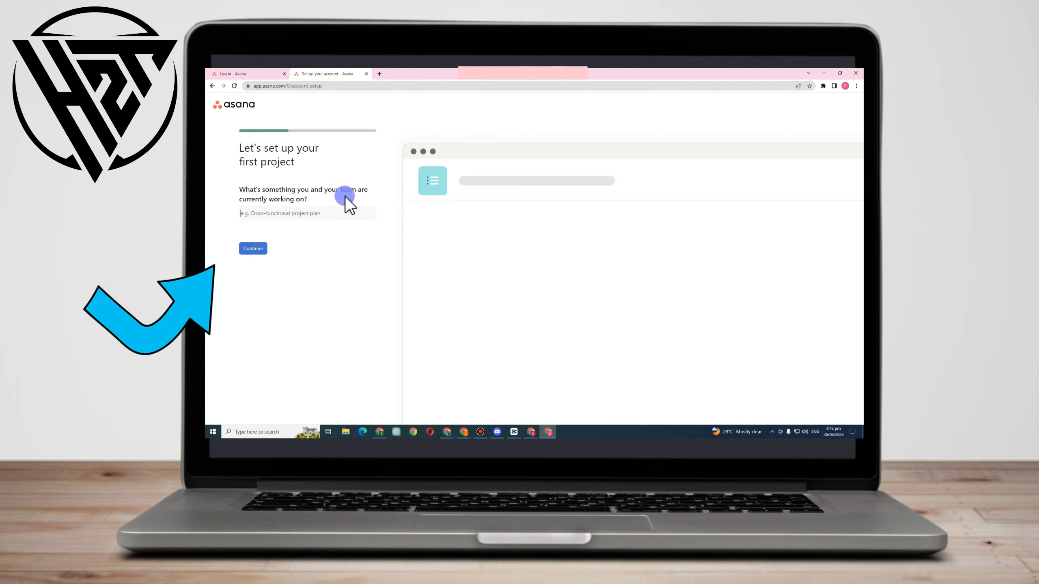
Name the first project Youtube Channel Project 2 and proceed to its tasks
left_click(281, 216)
type("Youtu")
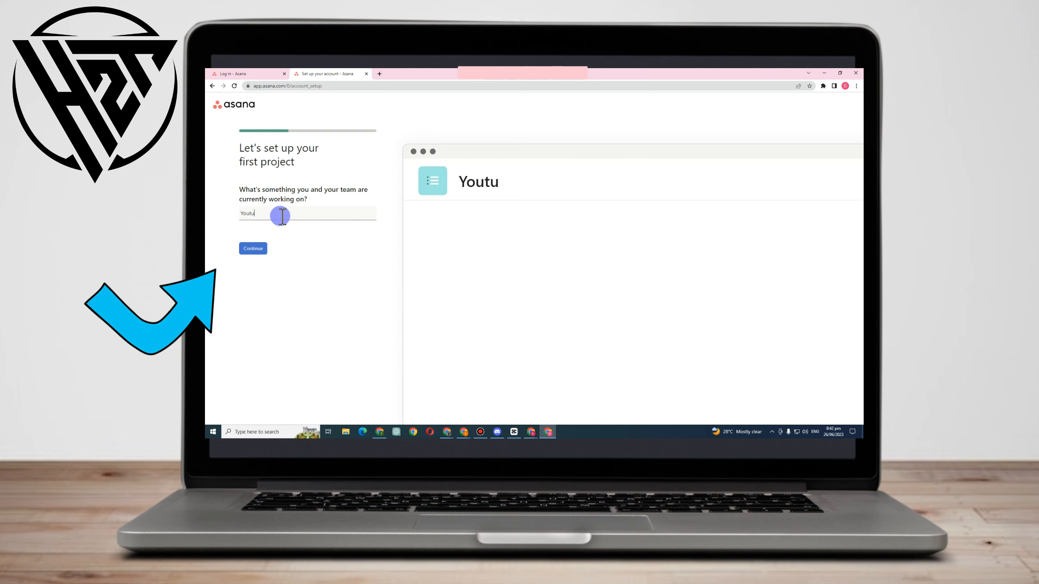
type("be C")
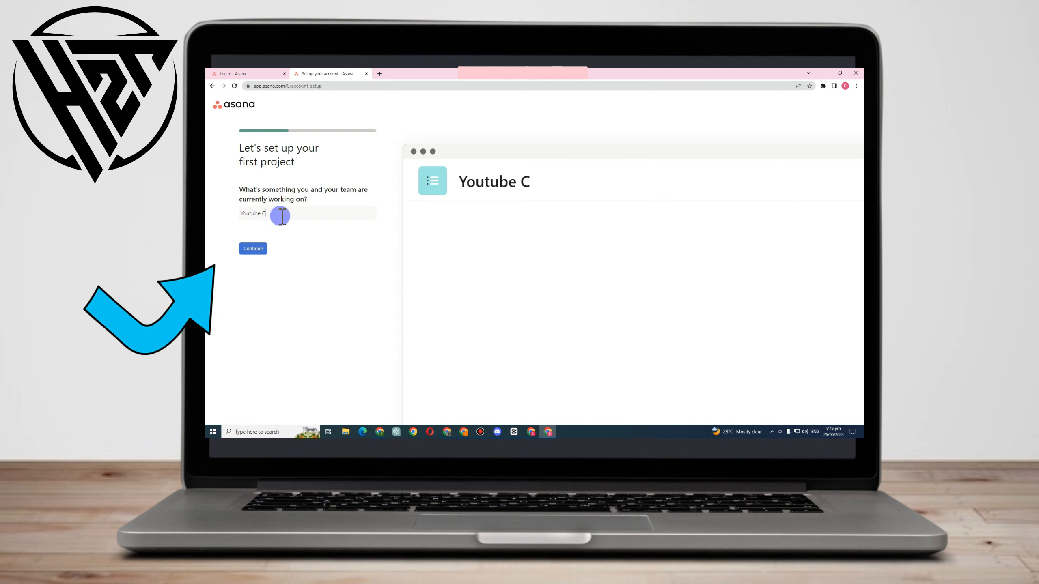
type("hannel")
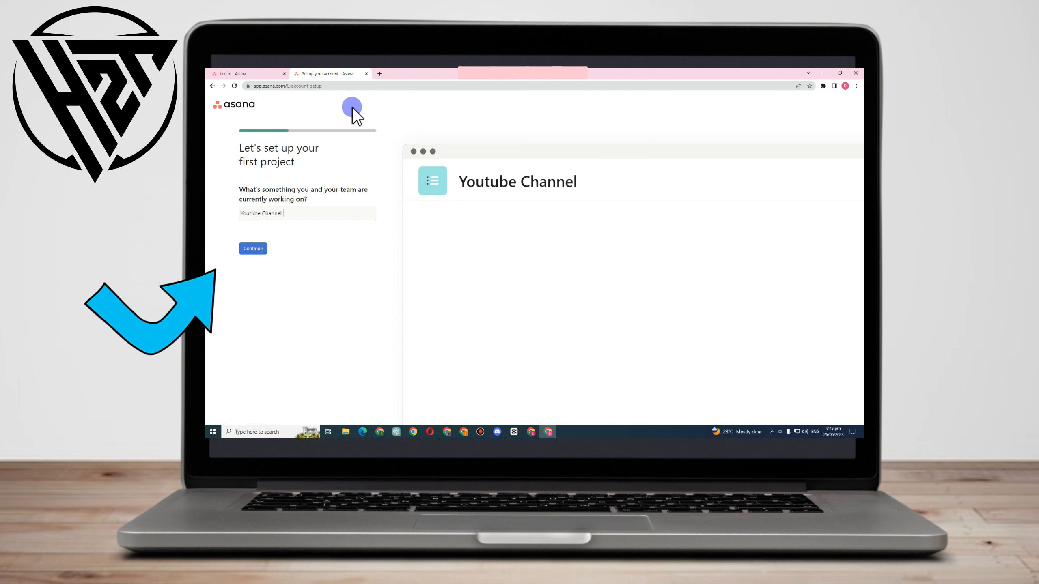
type(" Project 2")
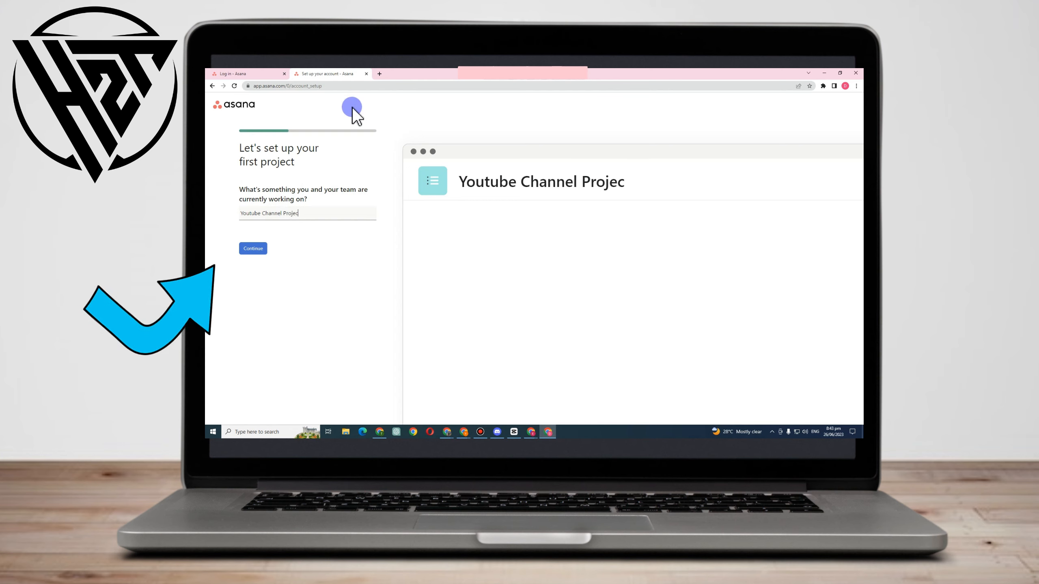
left_click(253, 248)
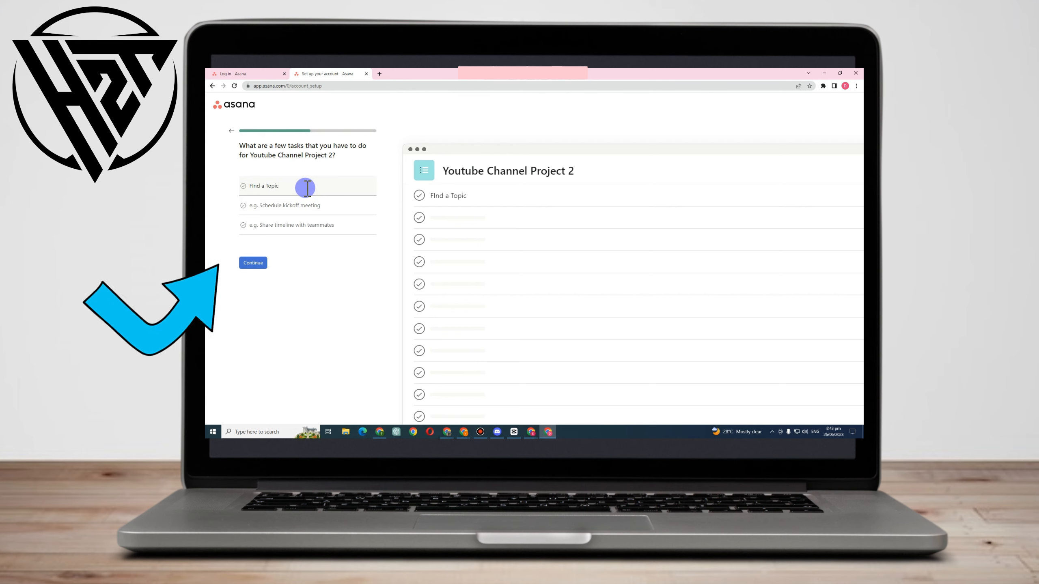
Add the tasks Create a Content and Publish below the first task, and submit the task list
left_click(301, 204)
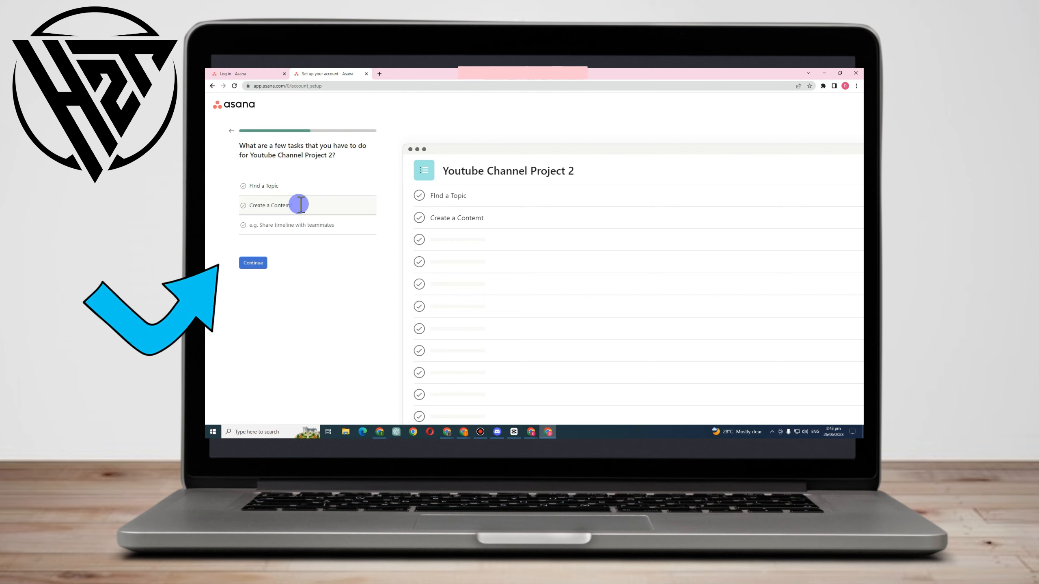
key("BackSpace")
key("BackSpace")
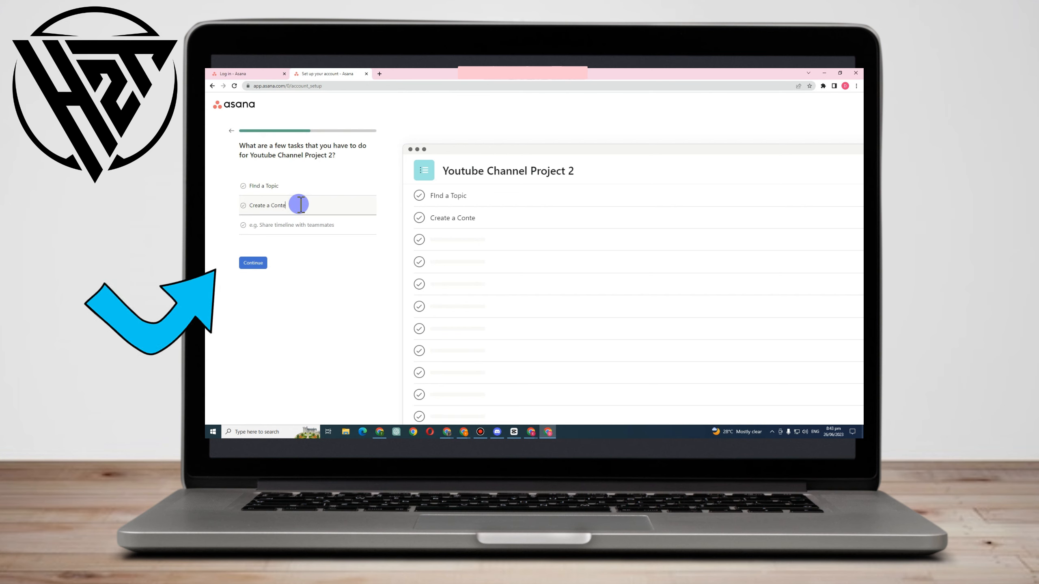
type("nt")
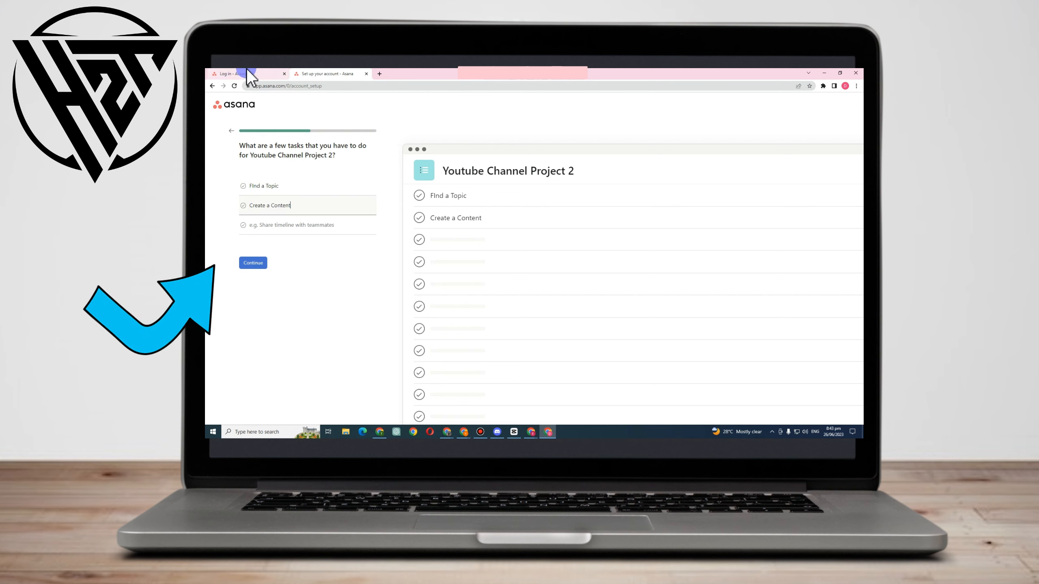
key("Tab")
type("Publish")
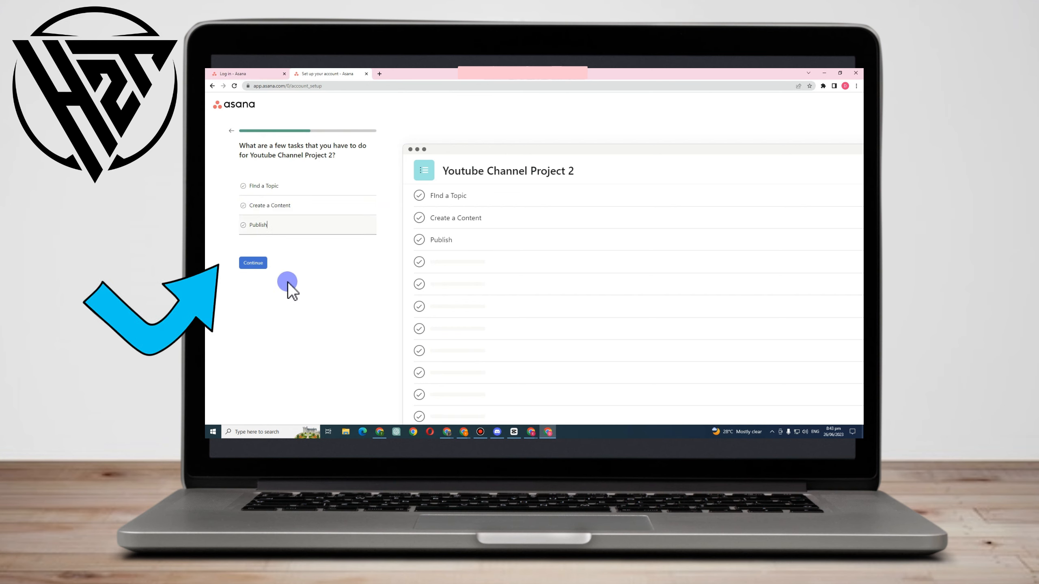
left_click(260, 263)
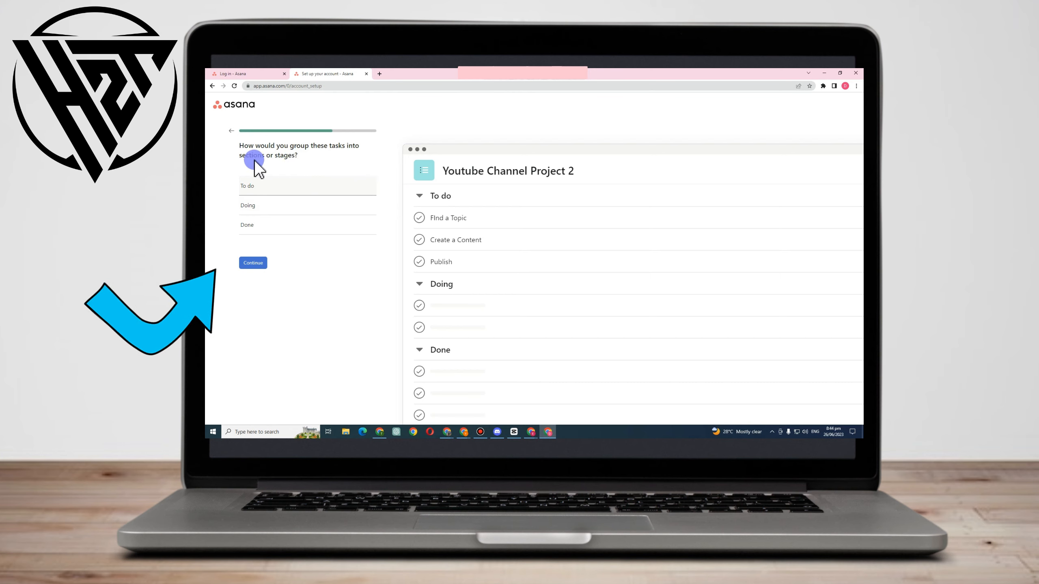
Accept the default sections To do, Doing and Done for grouping the project's tasks
left_click(249, 207)
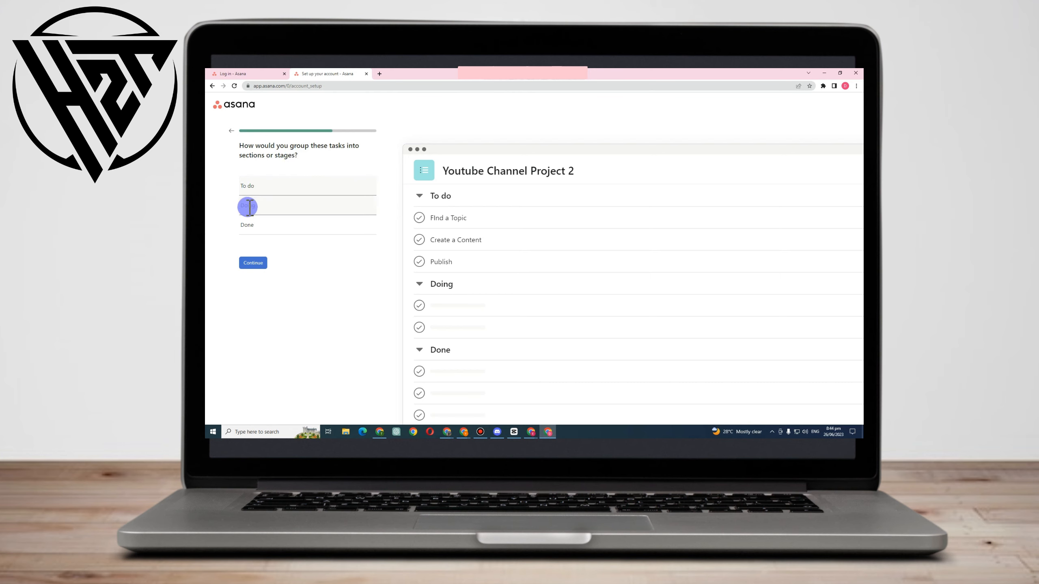
left_click(248, 187)
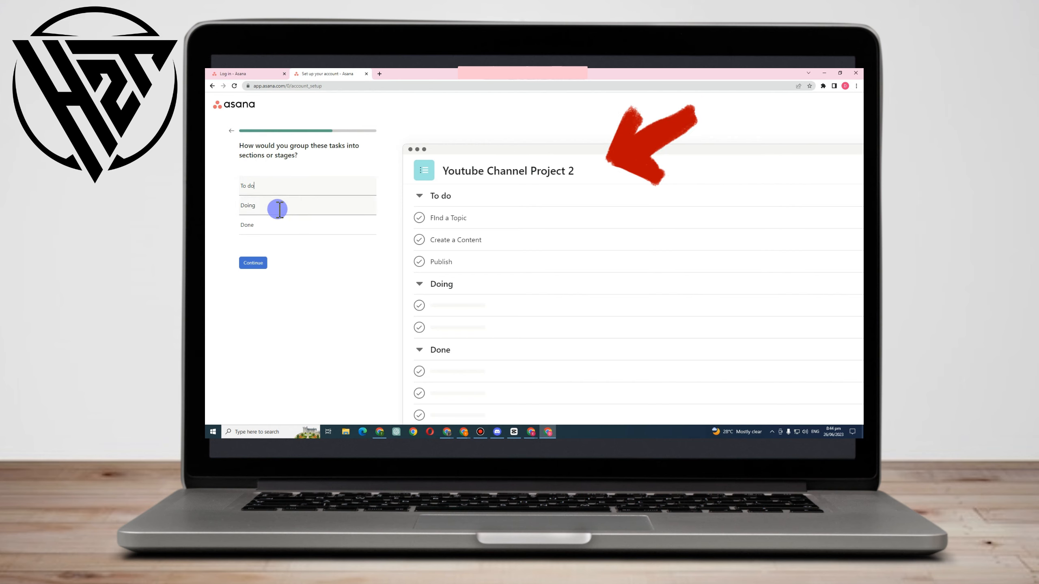
left_click(251, 265)
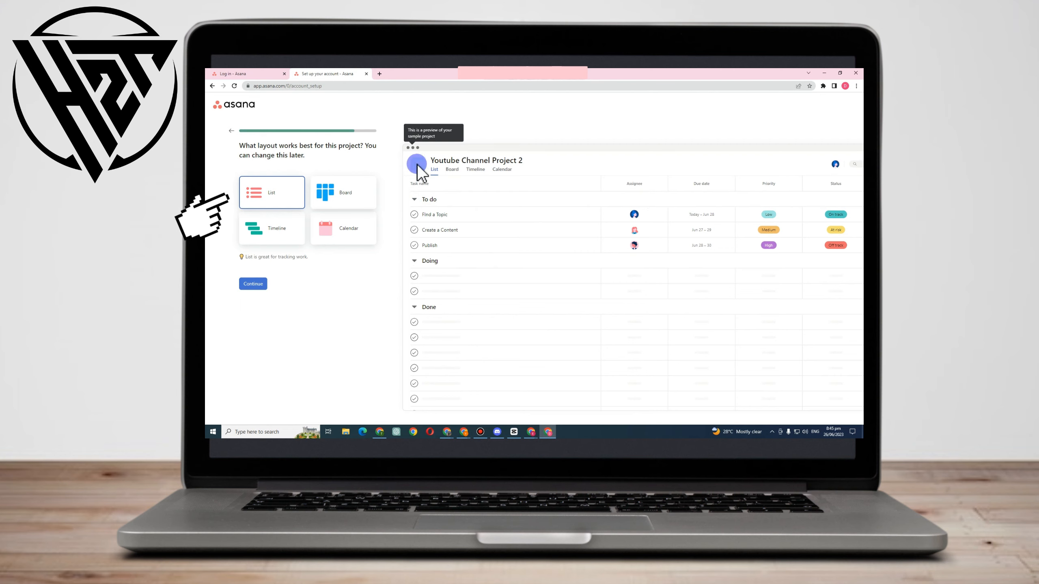
Preview the Board, Timeline and Calendar layouts, and choose the List layout for the project
left_click(333, 201)
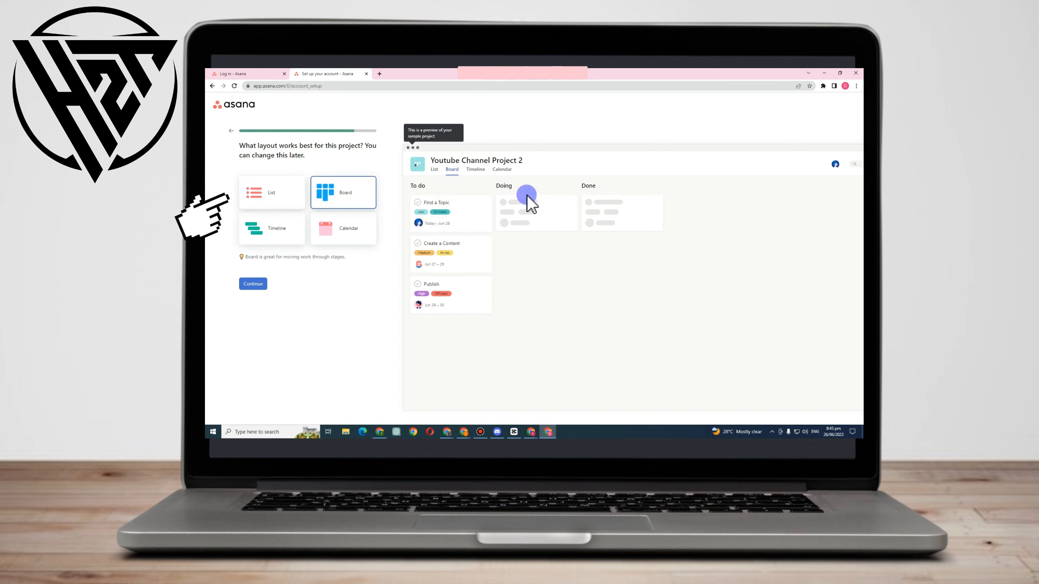
left_click(243, 229)
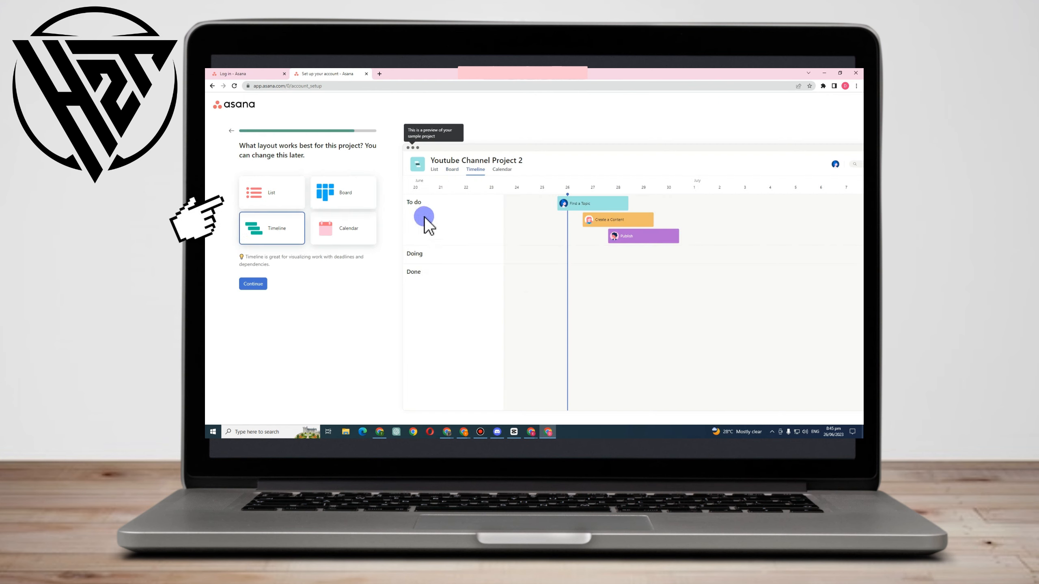
left_click(327, 227)
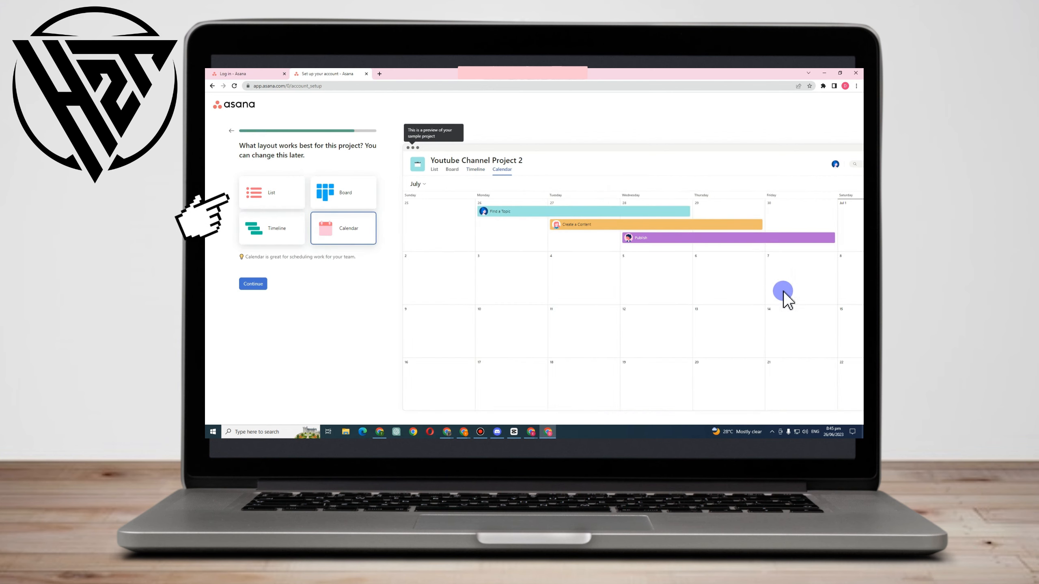
left_click(272, 196)
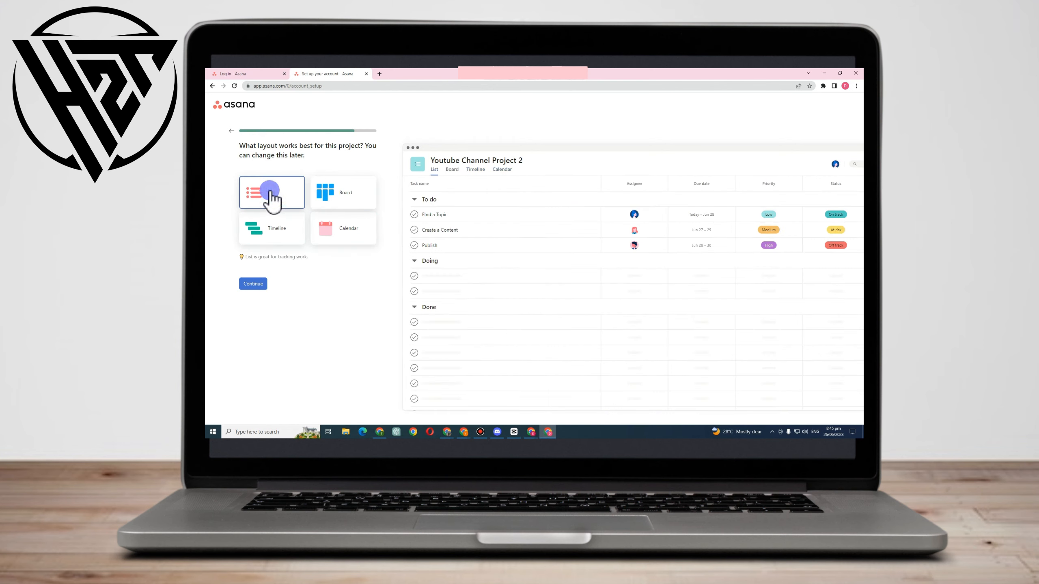
left_click(255, 282)
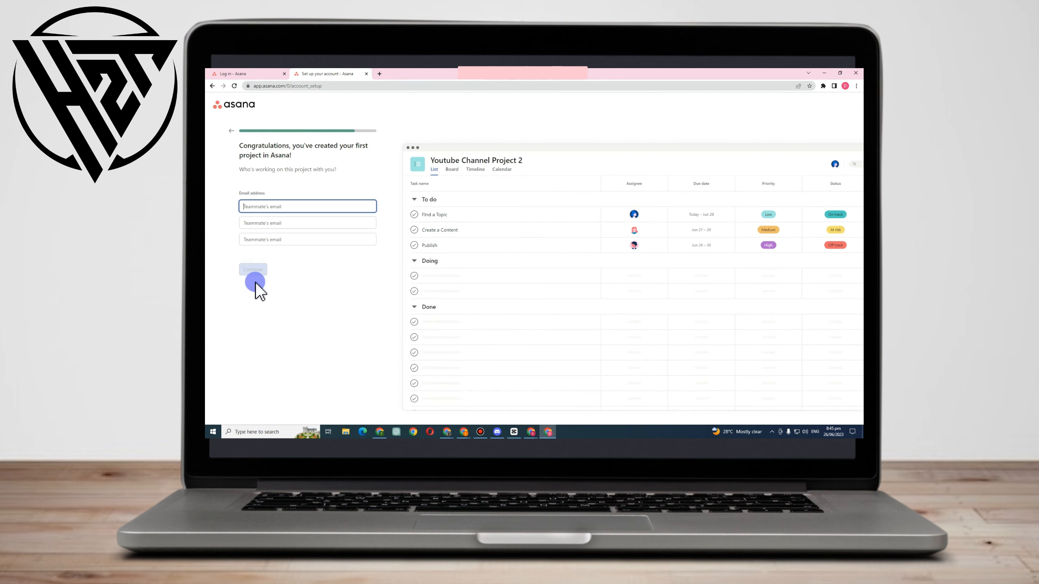
Enter the email addresses of three teammates who are working on the project
left_click(252, 193)
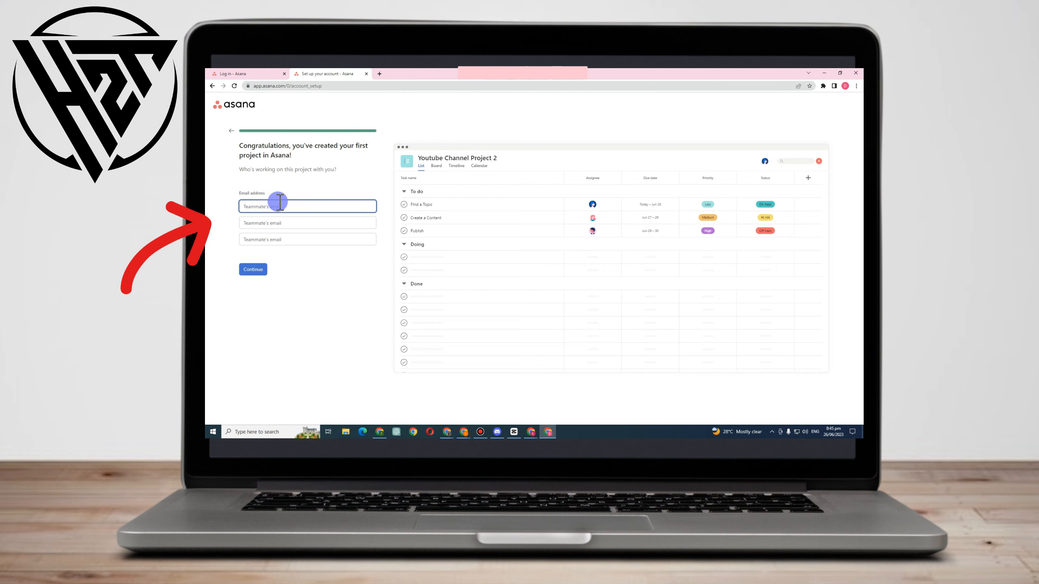
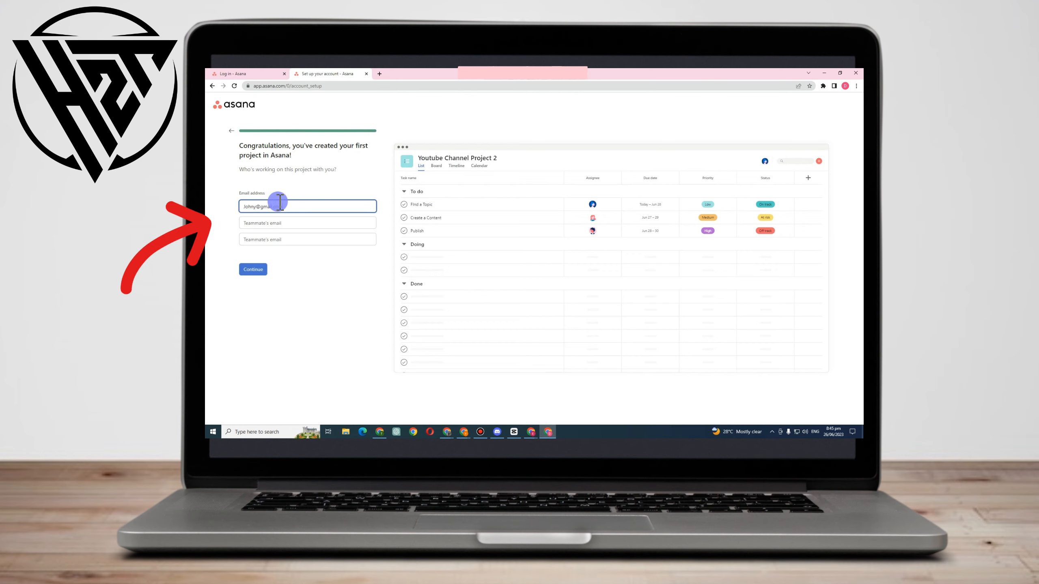
left_click(278, 223)
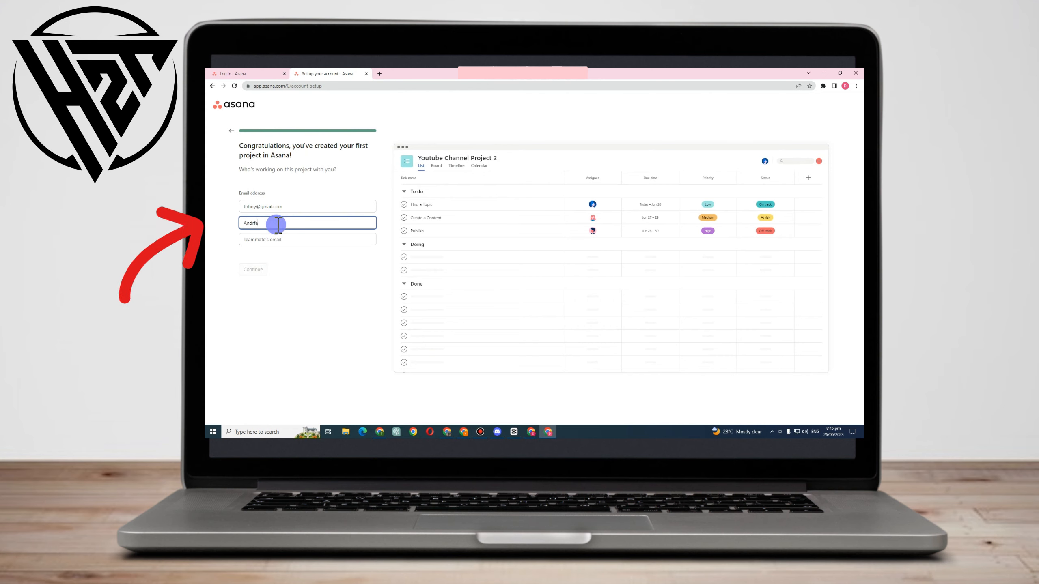
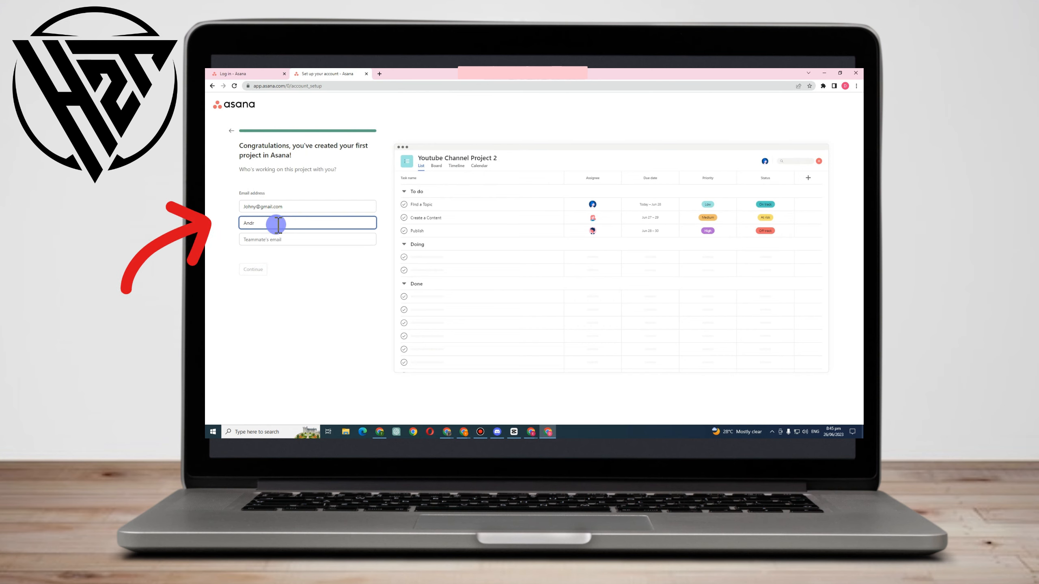
left_click(280, 238)
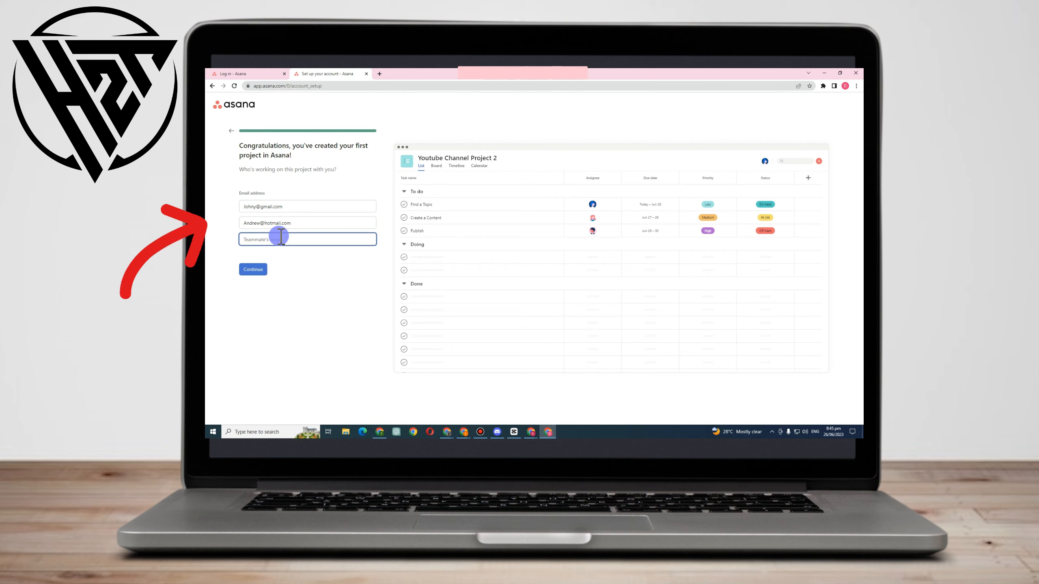
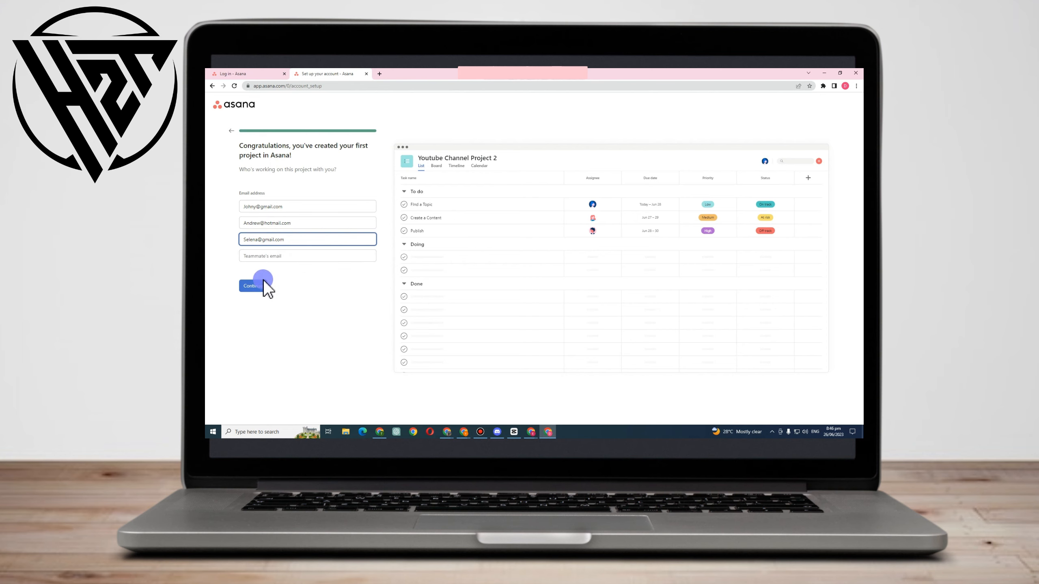
Finish the account setup by submitting the teammate invitations, skipping the app downloads and getting started with the 30-day trial
left_click(263, 283)
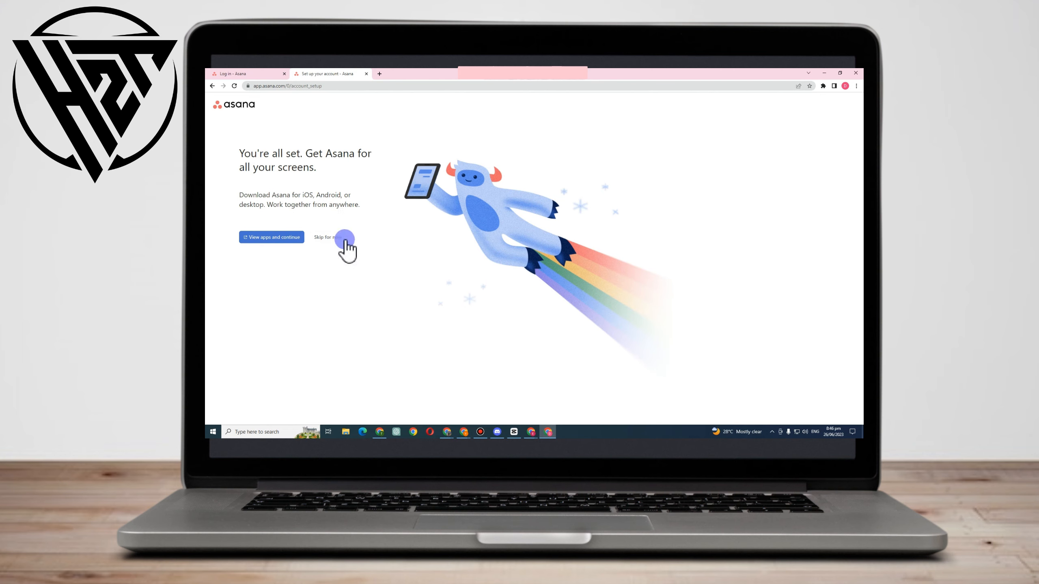
left_click(329, 237)
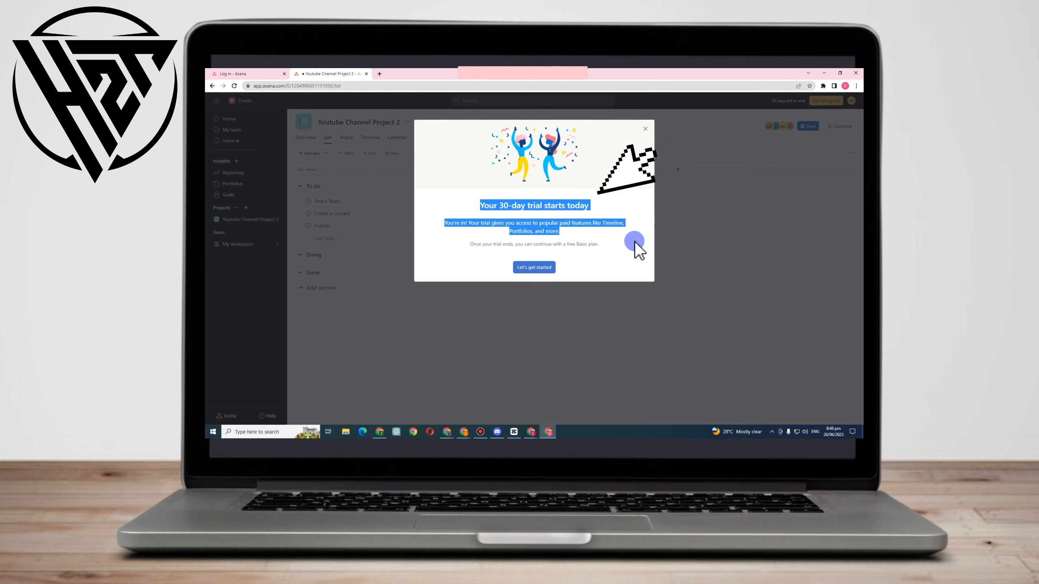
left_click(543, 266)
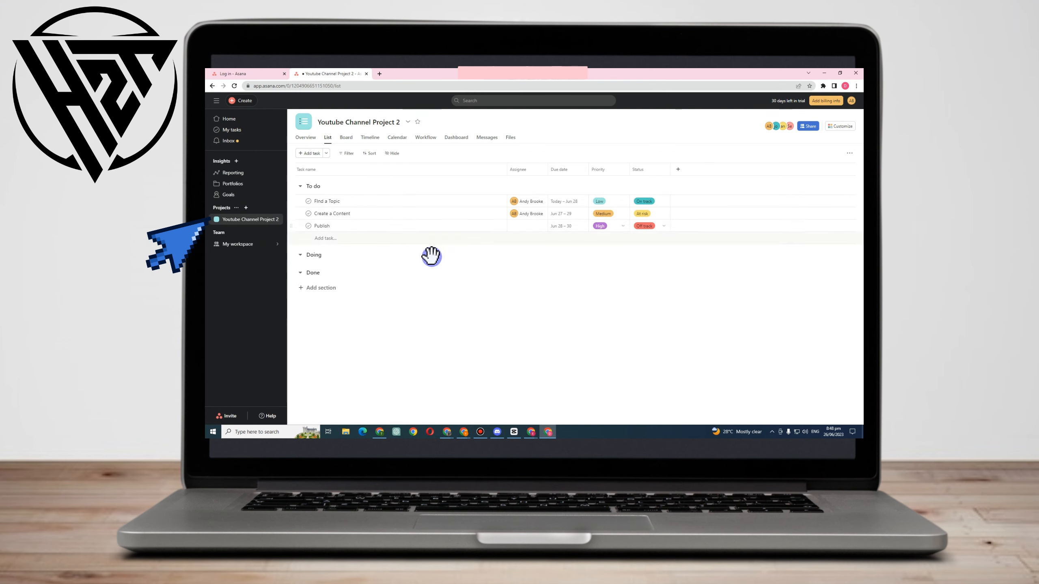
In the project overview, paste the welcome message as the project description and insert a blank line after "Welcome to the team!"
left_click(305, 139)
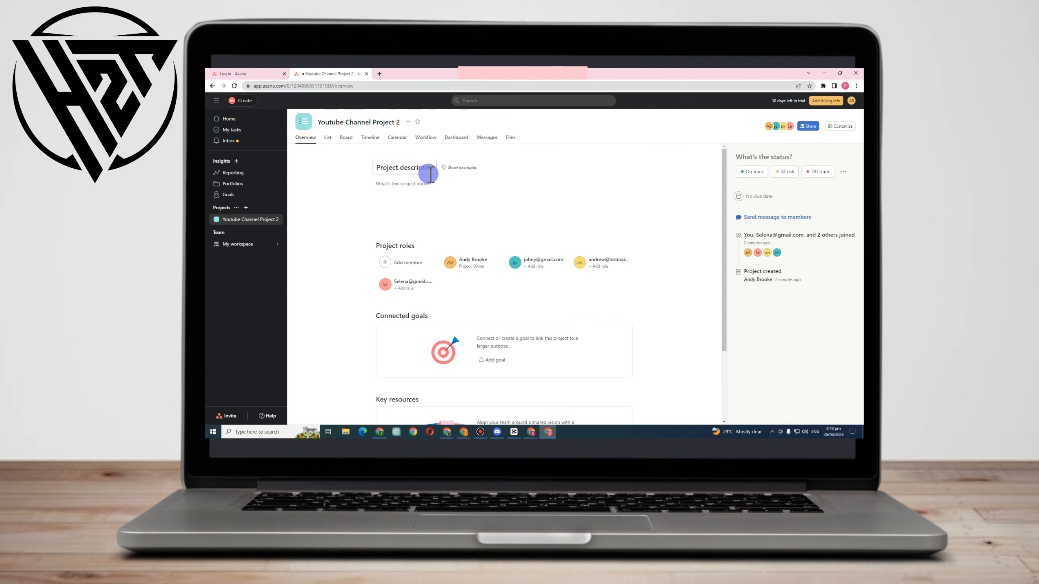
left_click(404, 186)
left_click(405, 186)
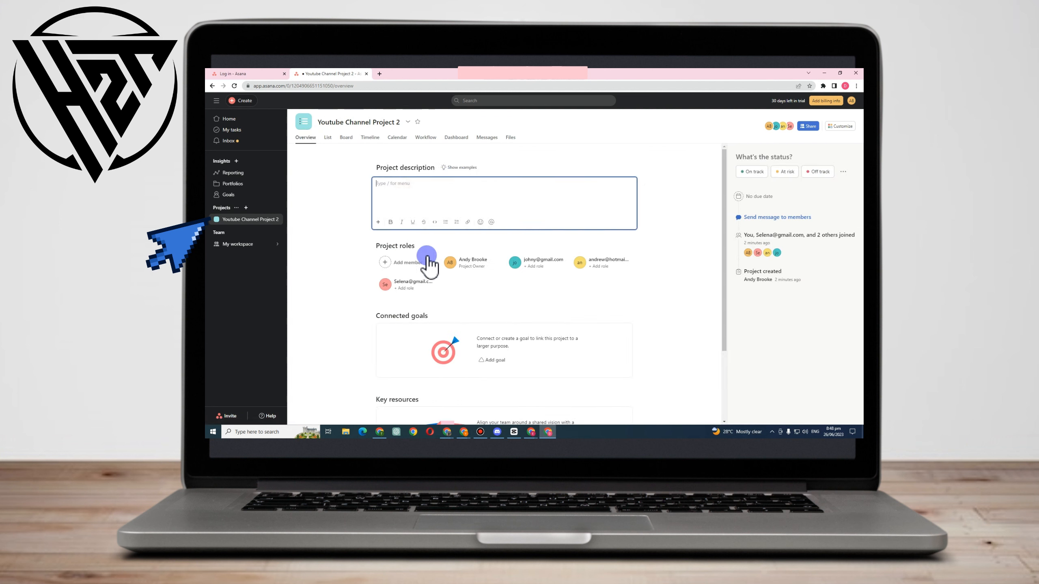
type("Welcome to the team! We are delighted to have each and every one of you join our dynamic and talented group. As we embark on this exciting journey together, we wanted to extend a warm welcome and express our appreciation for your commitment to our shared goals.")
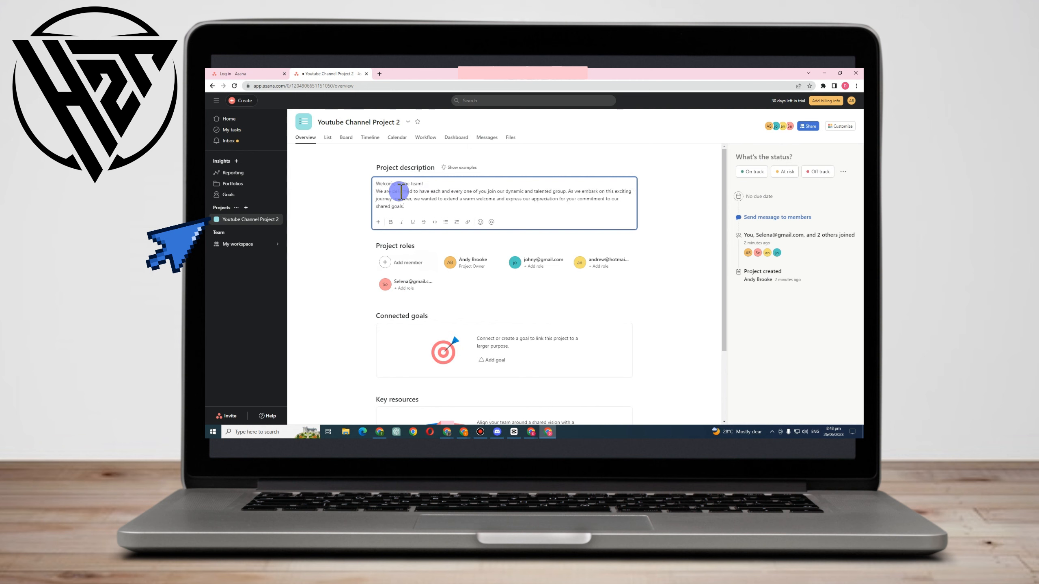
left_click(437, 184)
key("Return")
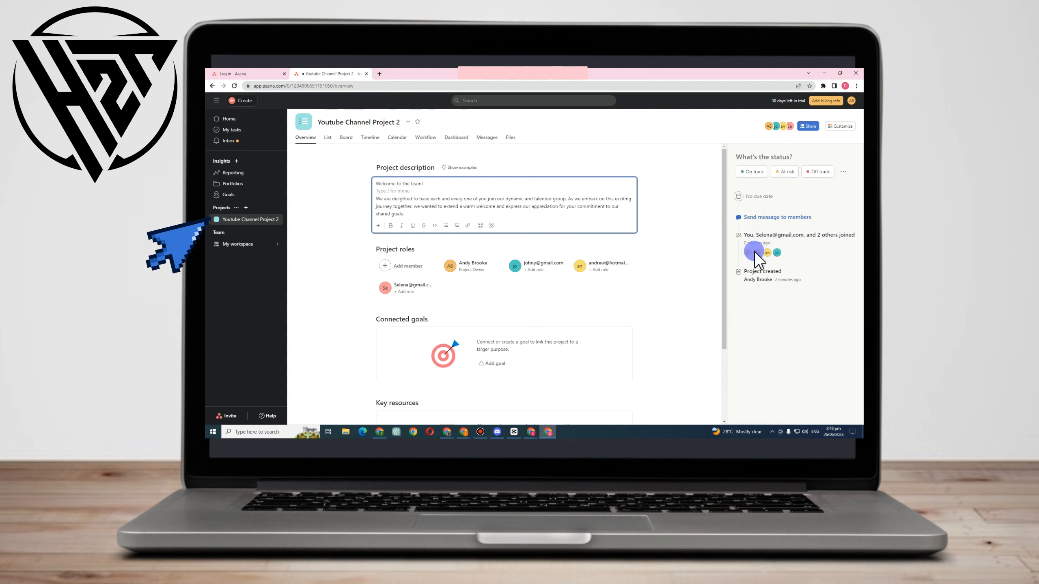
Give the first invited teammate the project role Researcher in the overview
mouse_move(757, 252)
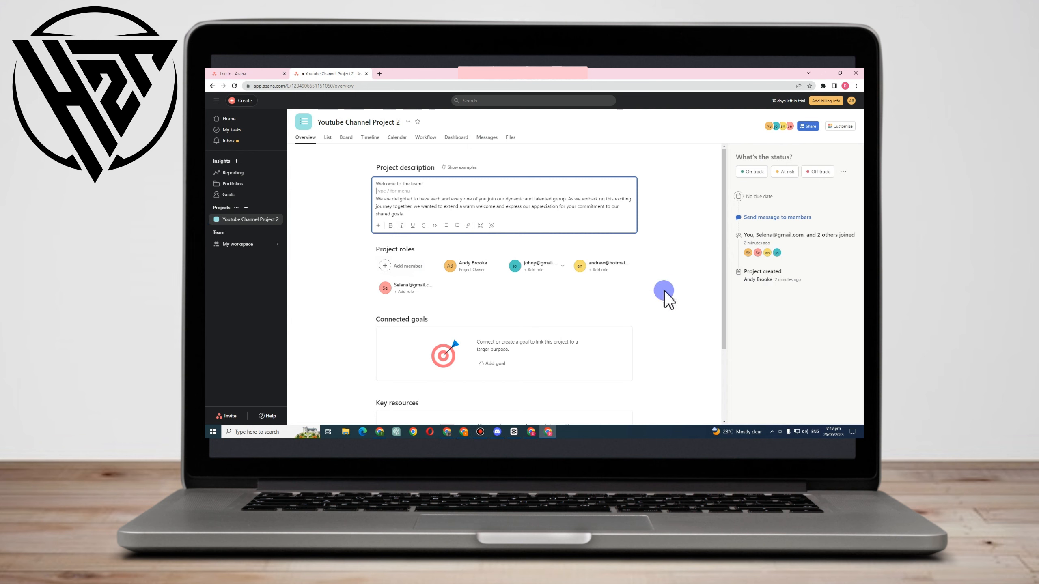
scroll(376, 270, "down", 1)
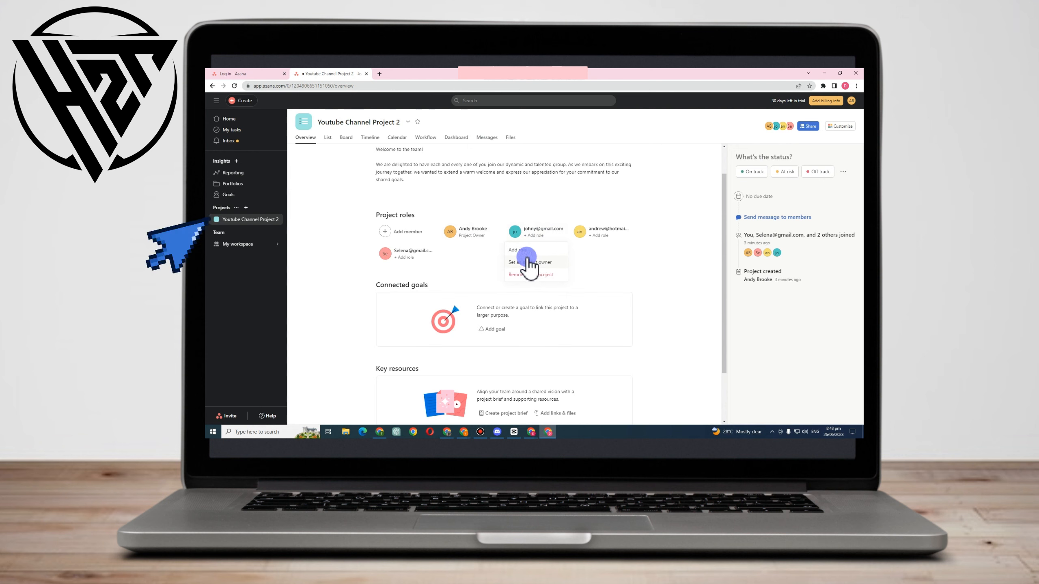
left_click(527, 251)
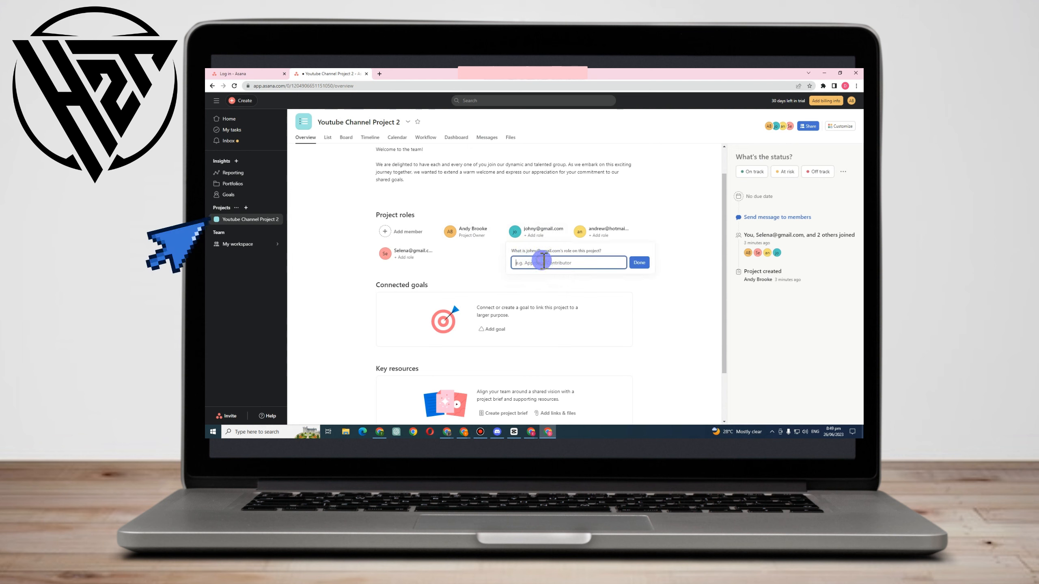
type("Rea")
left_click(639, 263)
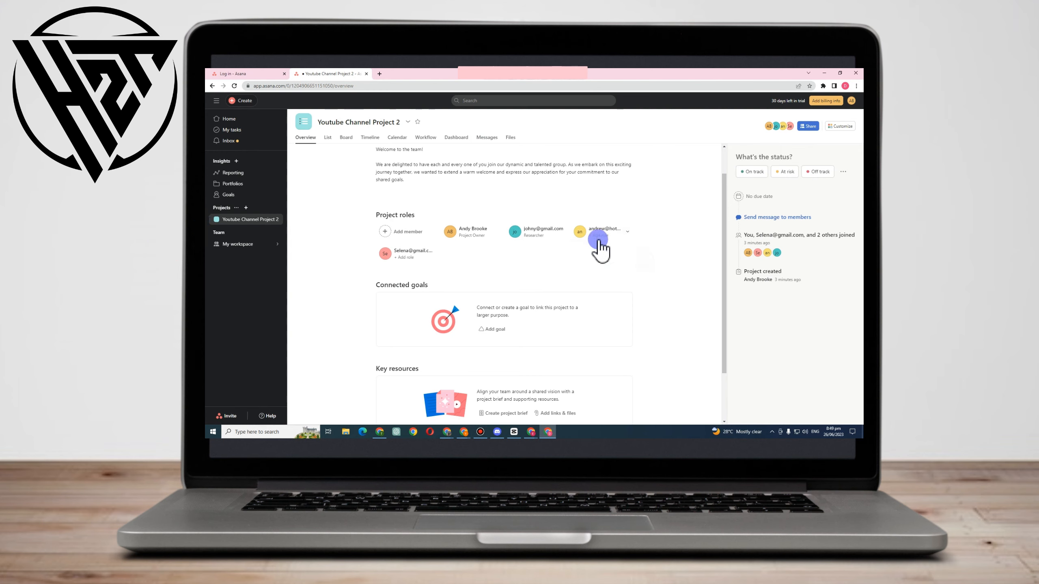
Set the second invited teammate as project owner, and remove that ownership again
left_click(598, 238)
left_click(598, 261)
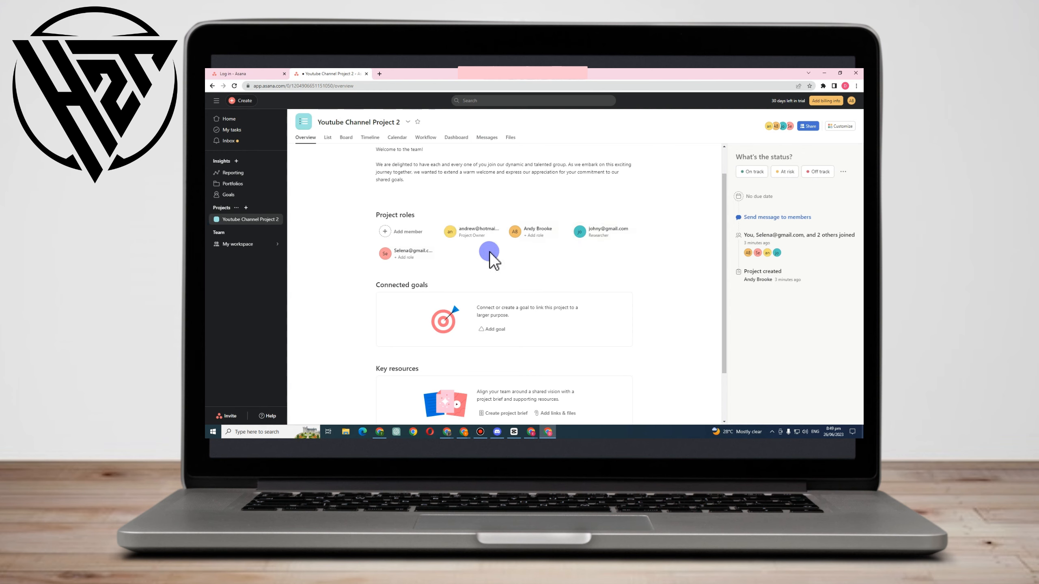
left_click(495, 231)
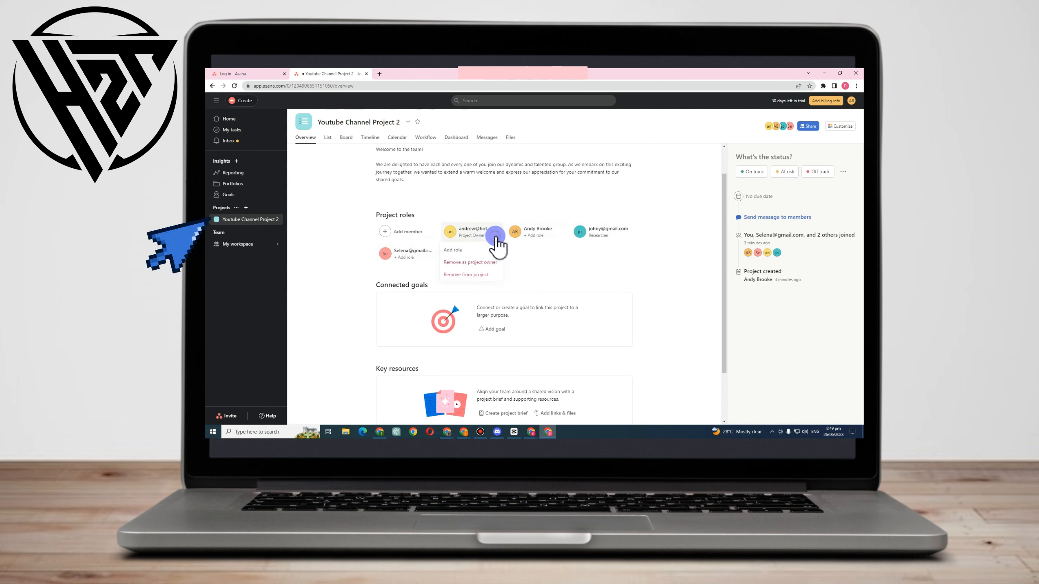
left_click(470, 272)
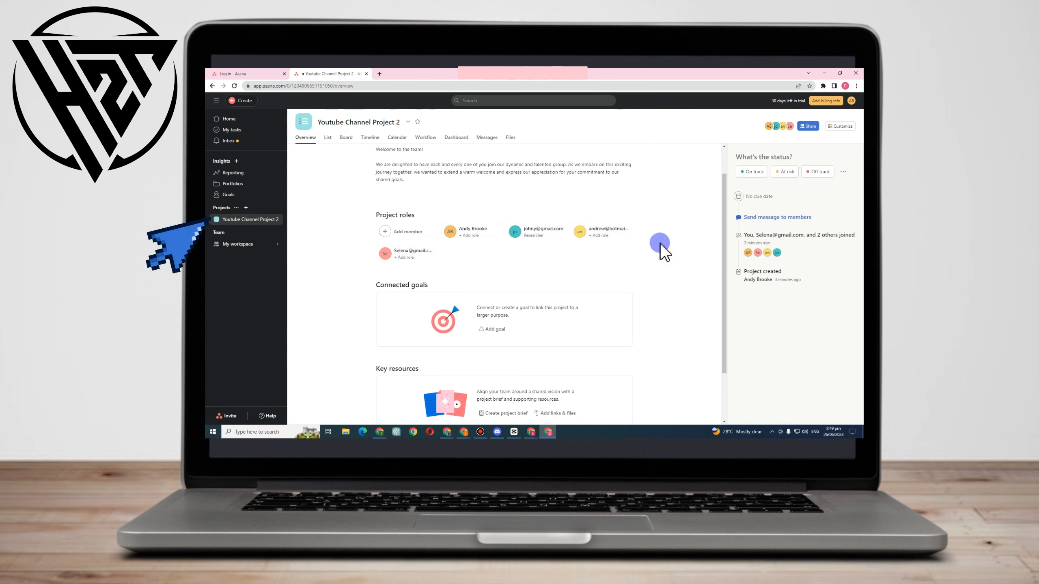
Give the second invited teammate the project role Create Content
left_click(599, 235)
left_click(593, 251)
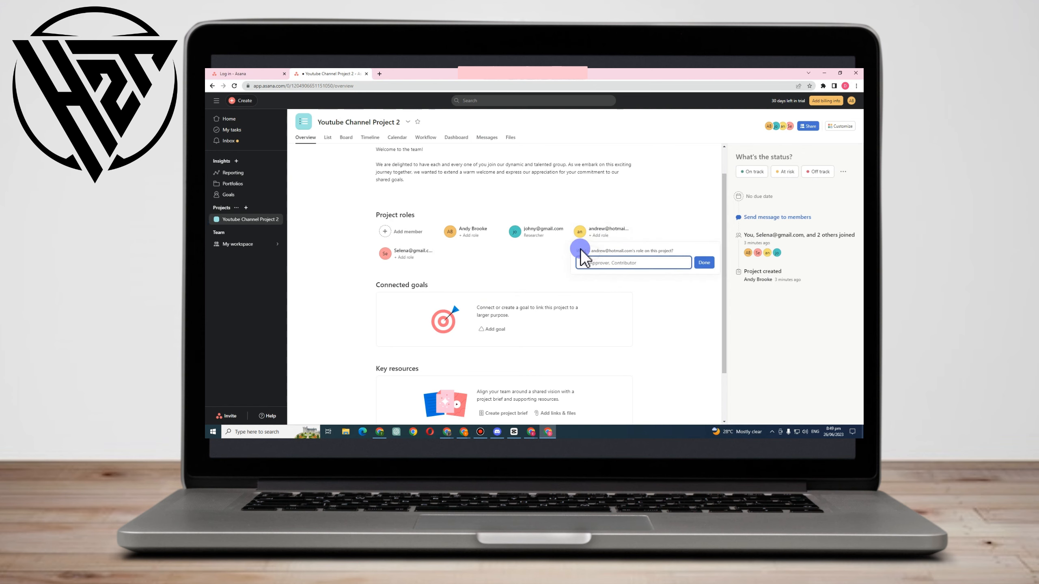
left_click(608, 261)
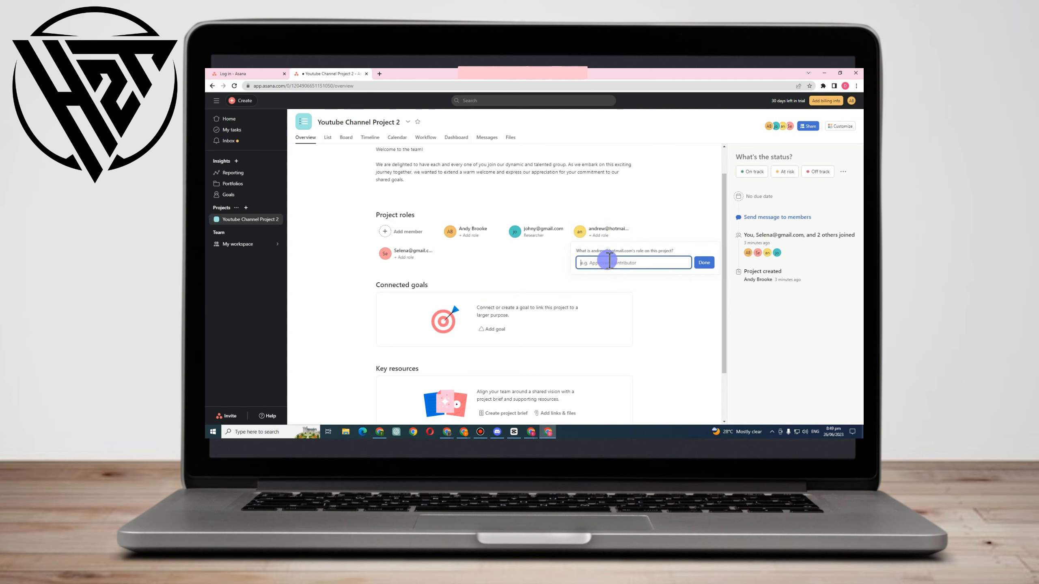
type("Create Content")
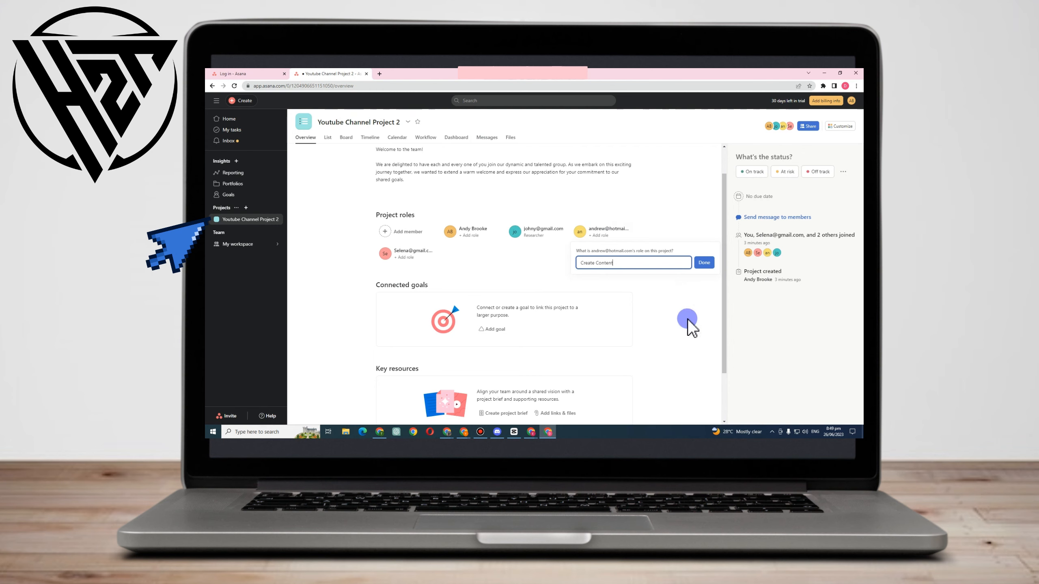
left_click(704, 262)
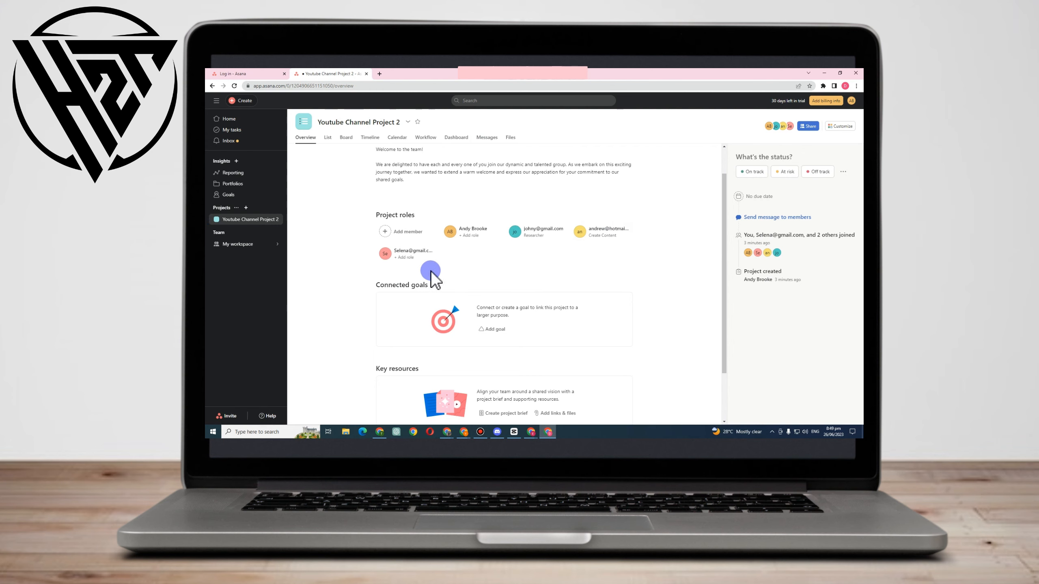
Give the third invited teammate the project role Producer
left_click(410, 258)
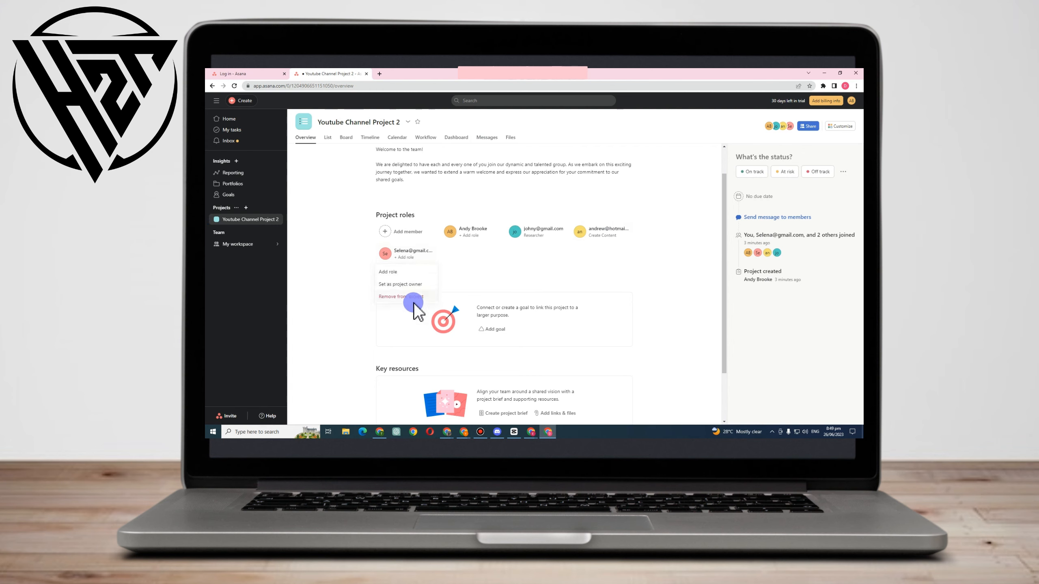
left_click(400, 272)
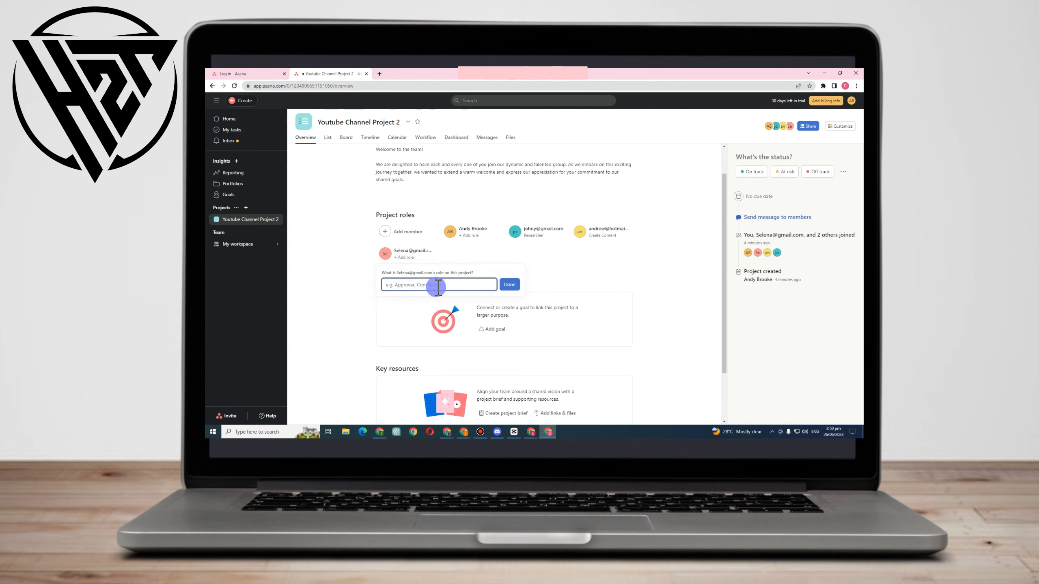
type("Pro")
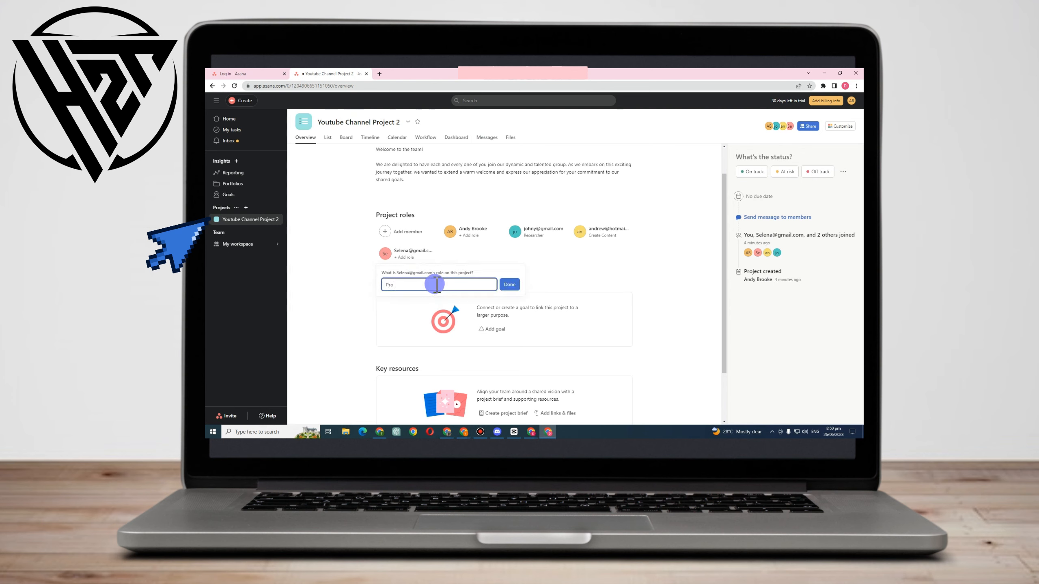
type("ducer")
left_click(509, 284)
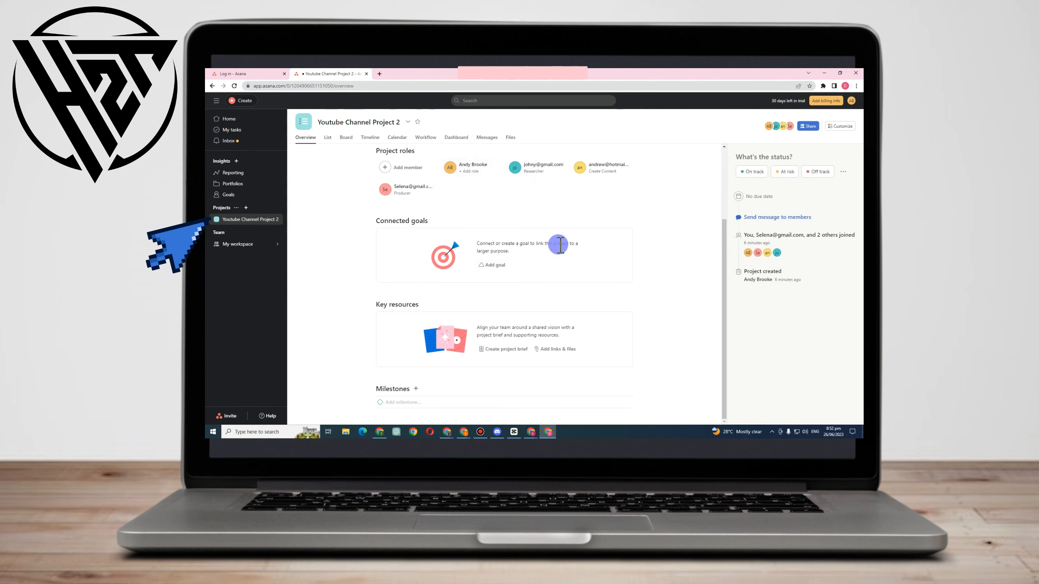
Start a new connected goal titled "10 videos a week" for the project
left_click(497, 265)
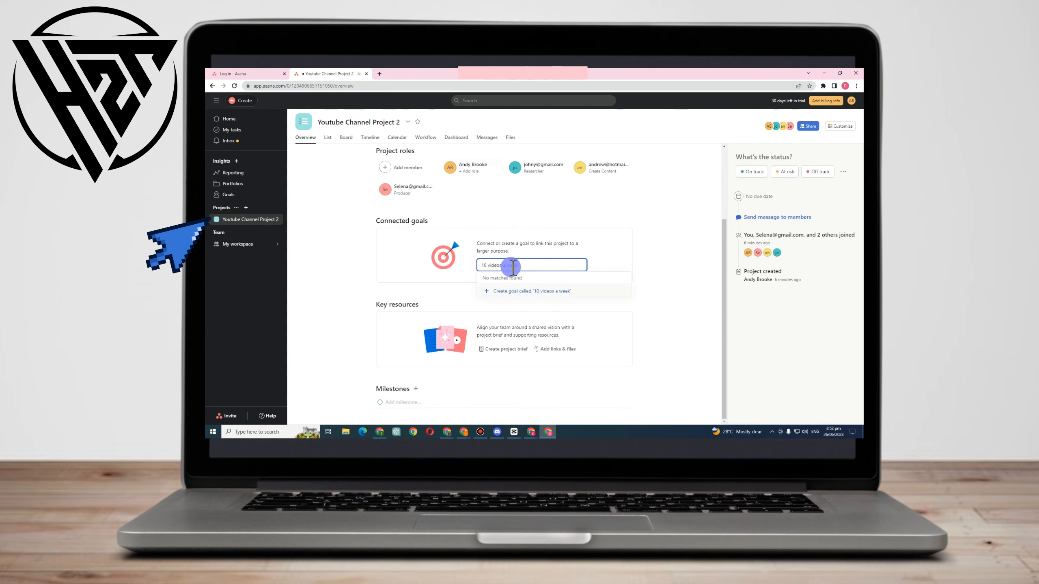
left_click(526, 292)
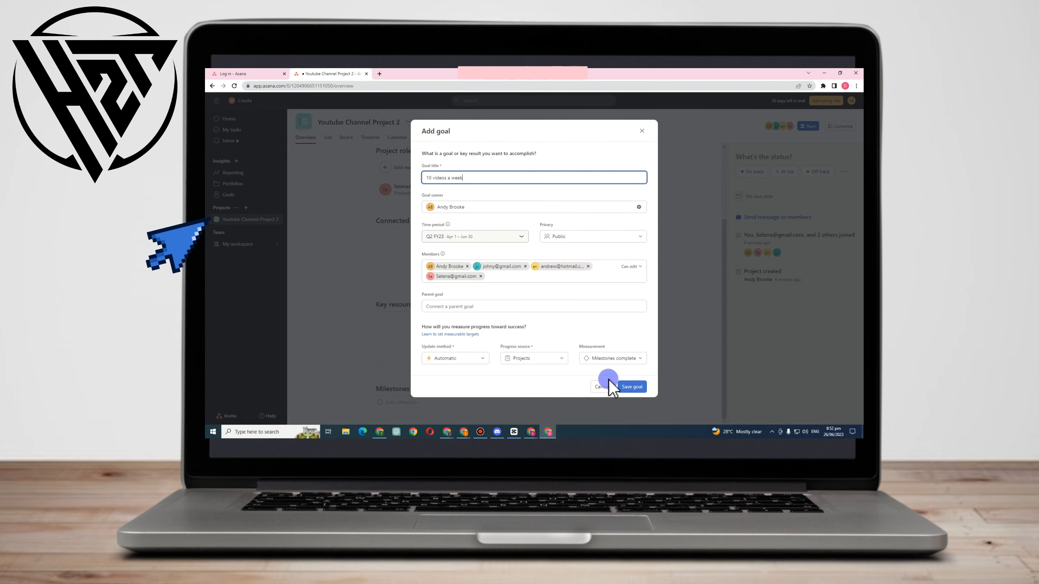
Try the FY23 and H1 FY23 time periods for the goal, and look at its privacy setting
left_click(471, 242)
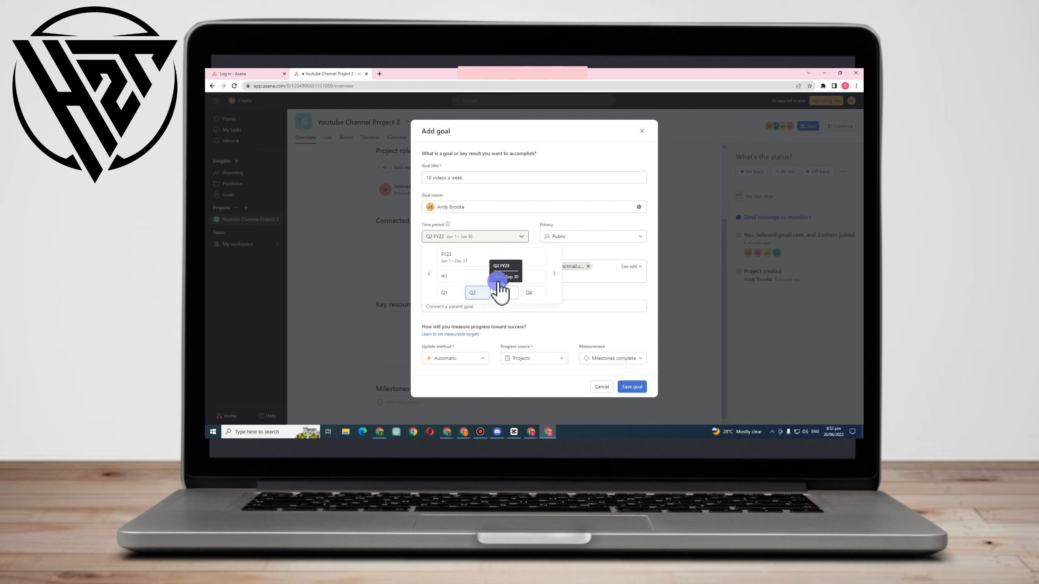
left_click(453, 260)
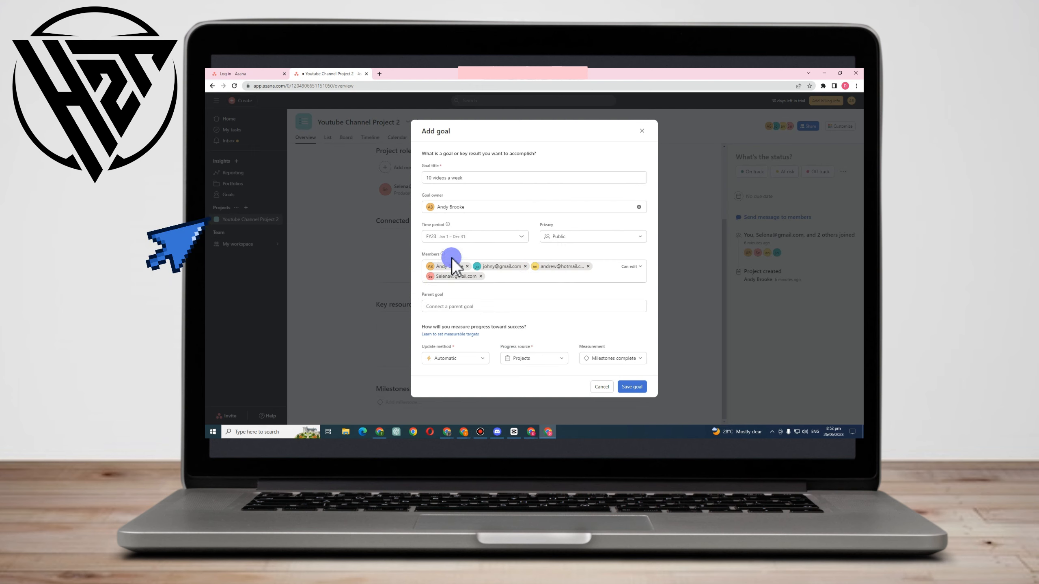
left_click(453, 241)
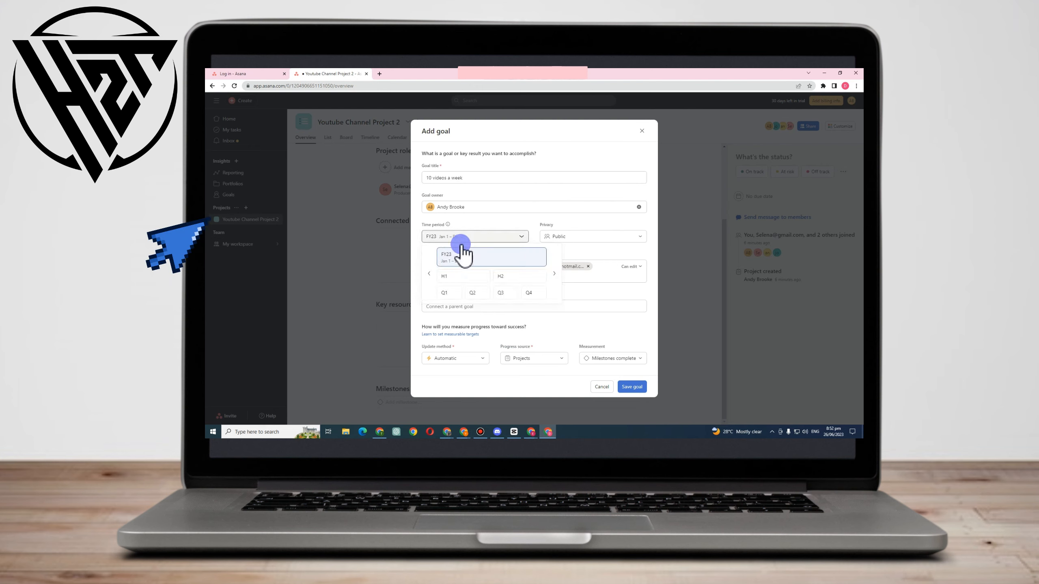
left_click(556, 271)
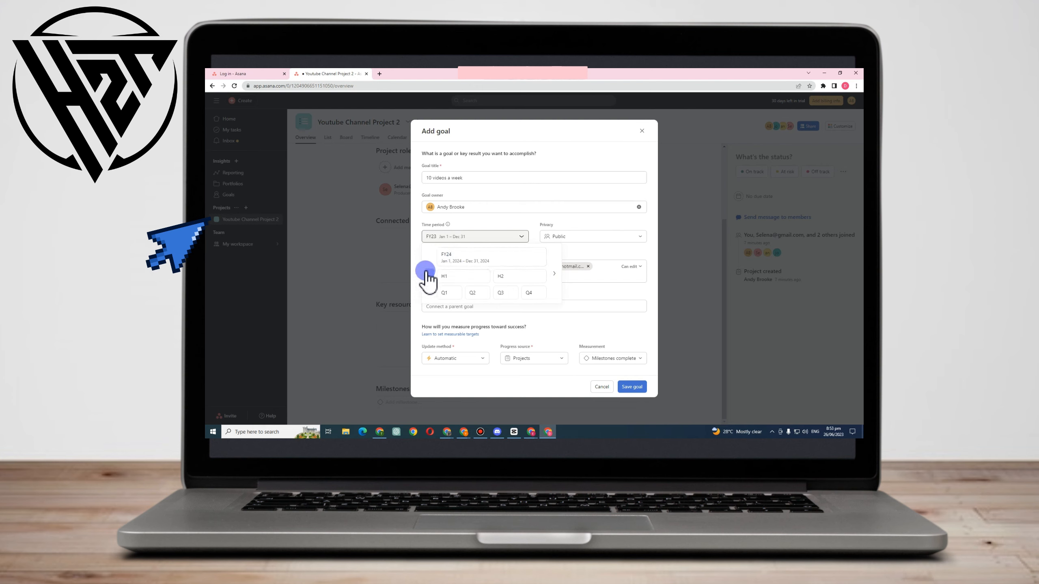
left_click(427, 272)
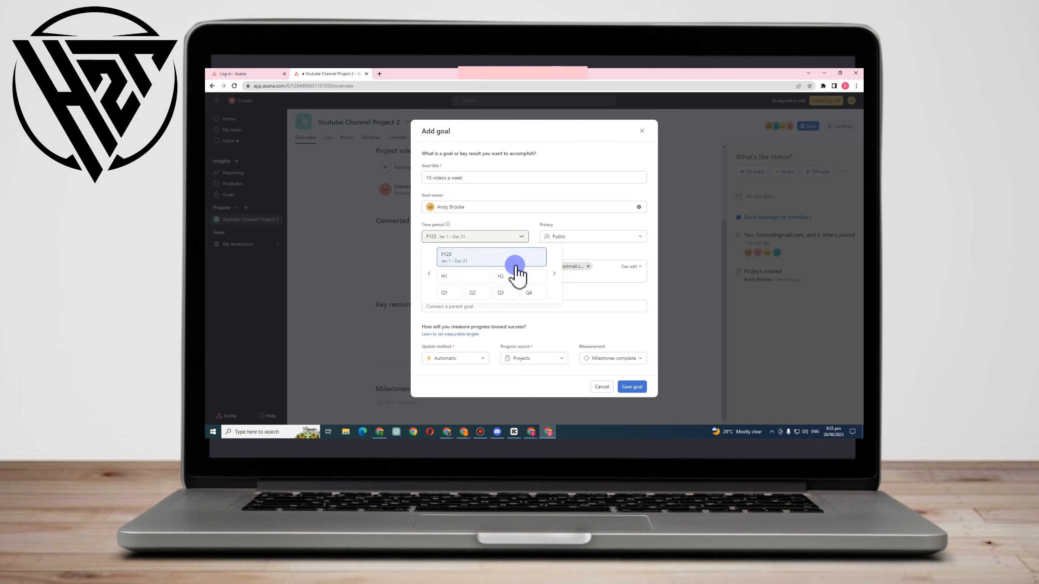
left_click(458, 277)
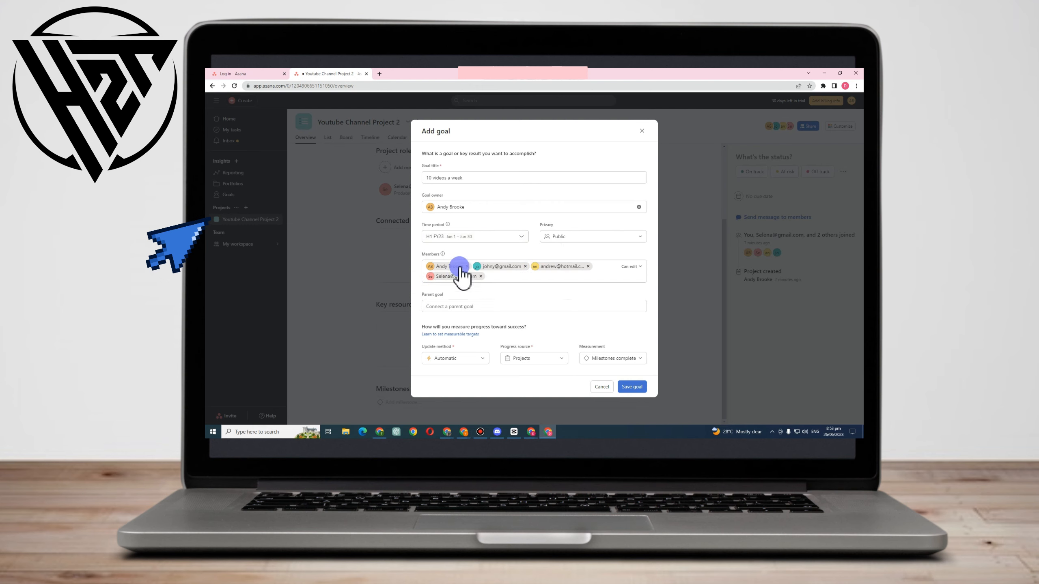
left_click(548, 237)
left_click(424, 253)
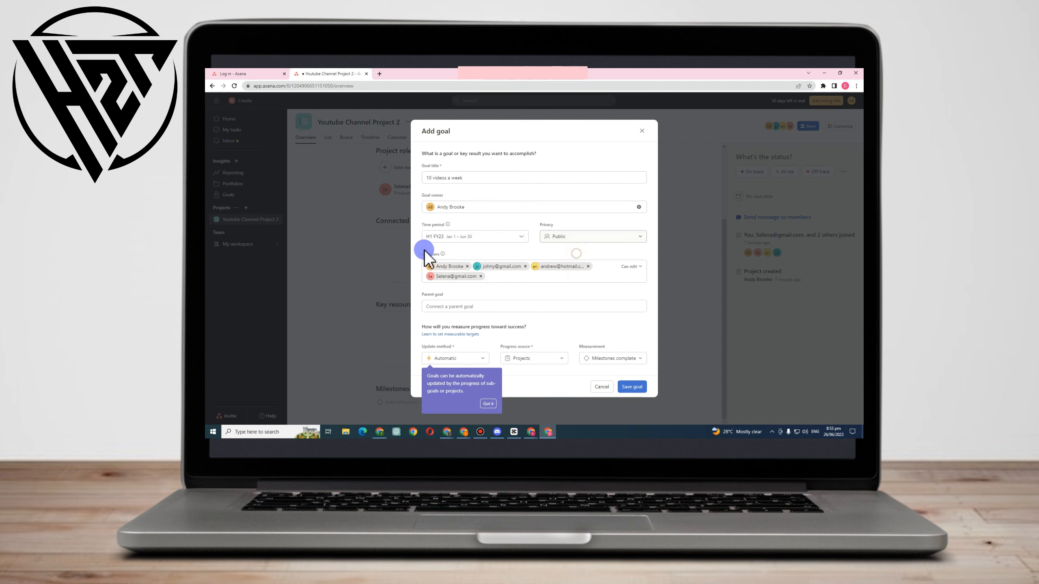
Set the goal's time period to Q4 FY23 and save the goal
left_click(490, 235)
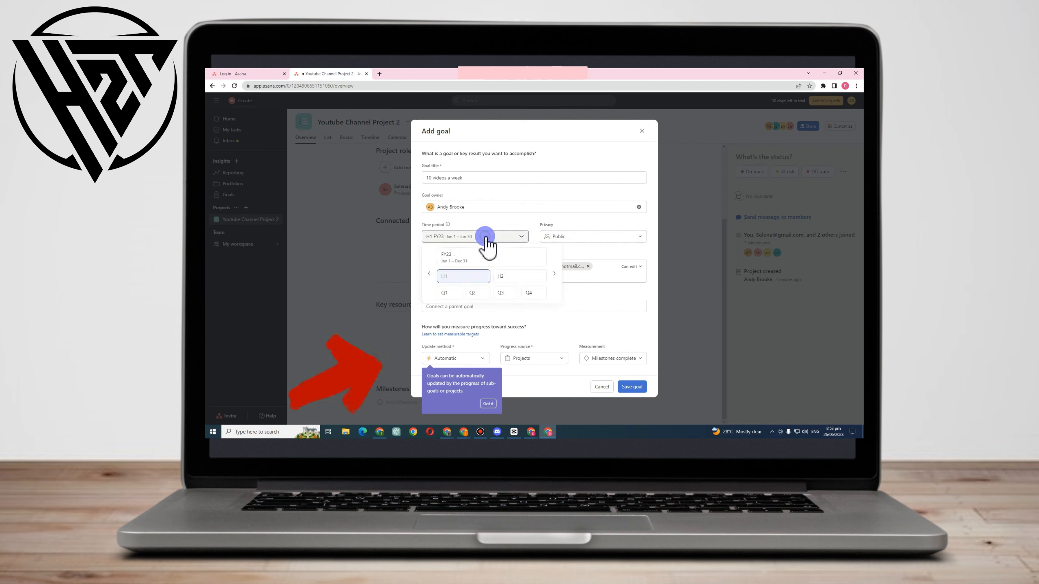
left_click(486, 258)
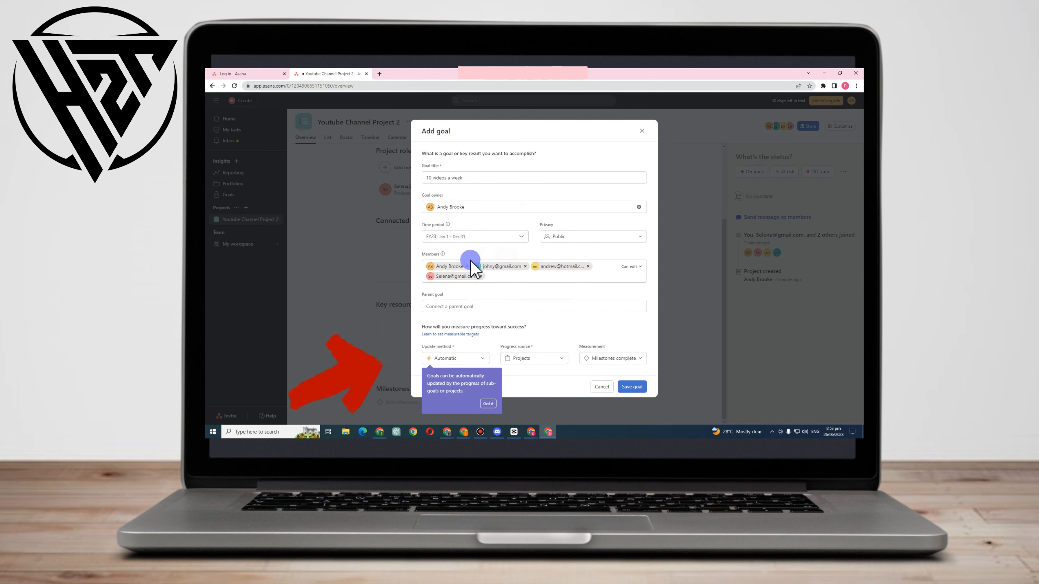
left_click(464, 238)
left_click(446, 256)
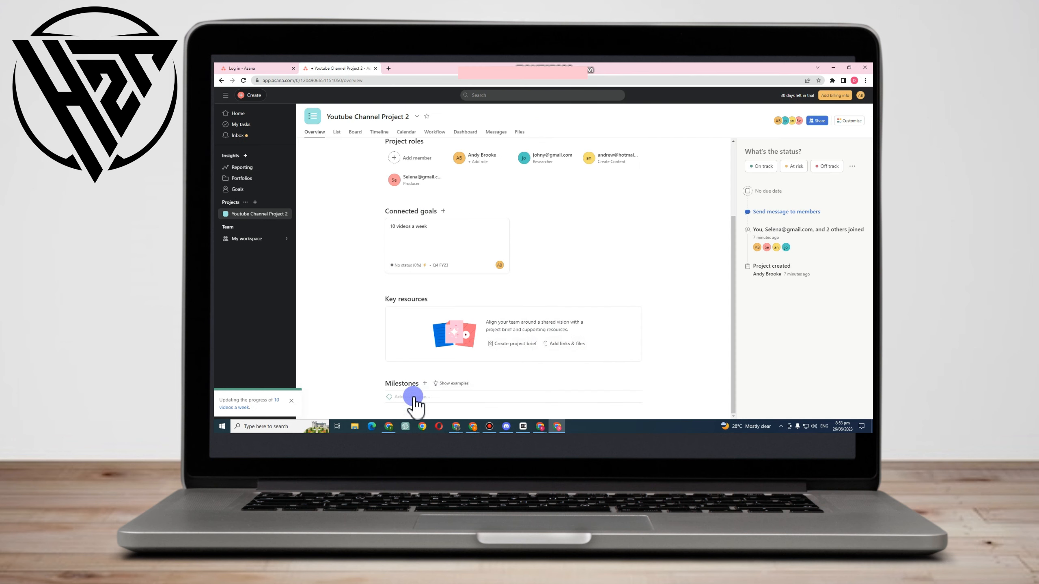
Add three milestones named 10, 20 and 30 to the project
left_click(432, 396)
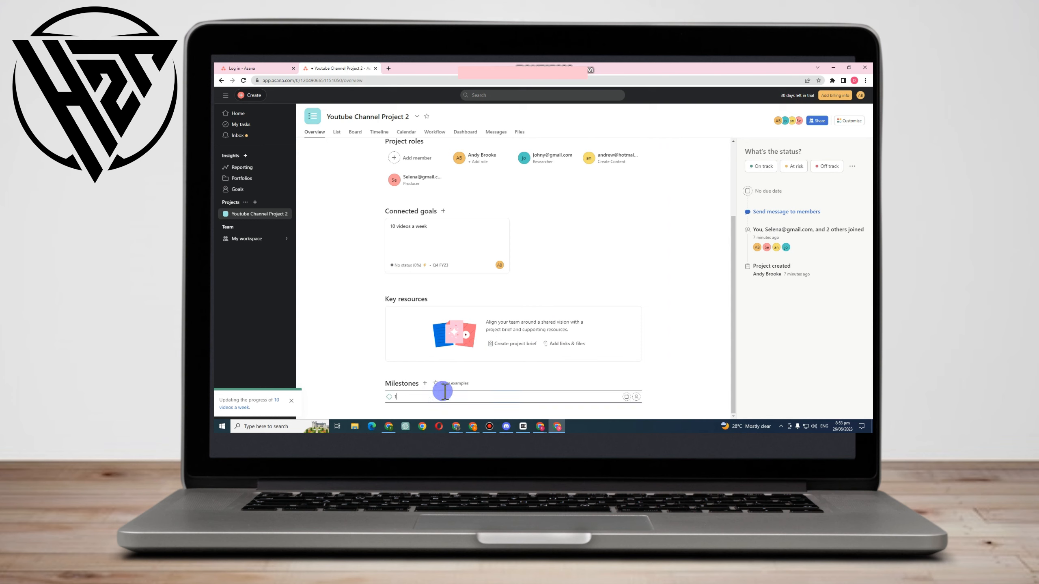
key("Return")
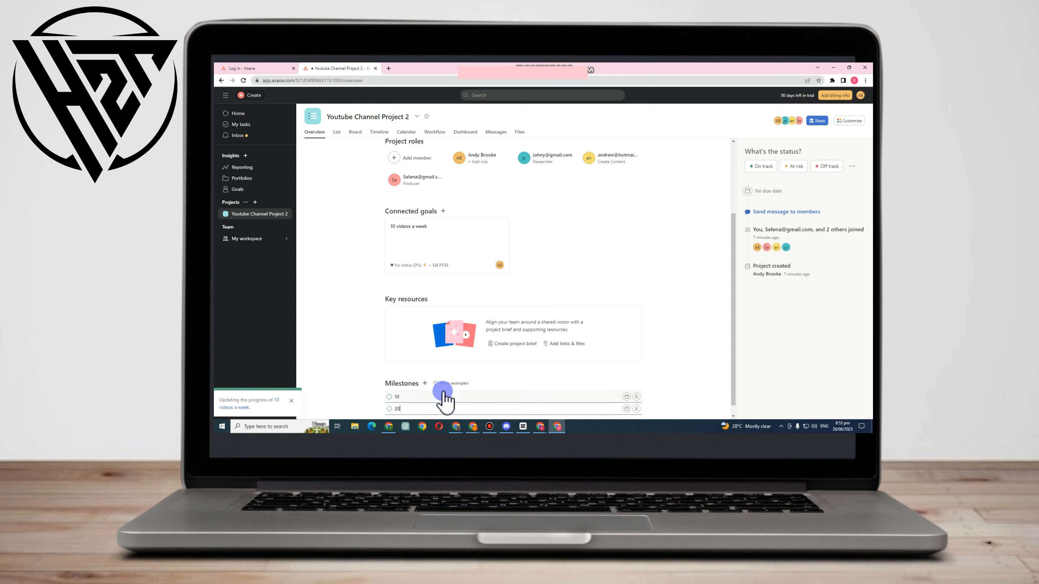
key("Return")
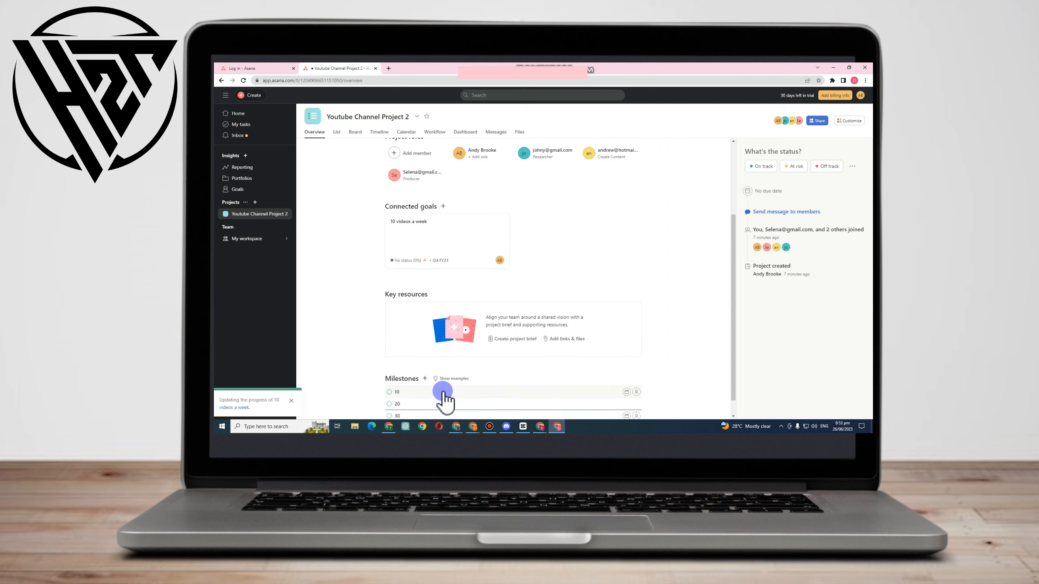
key("Return")
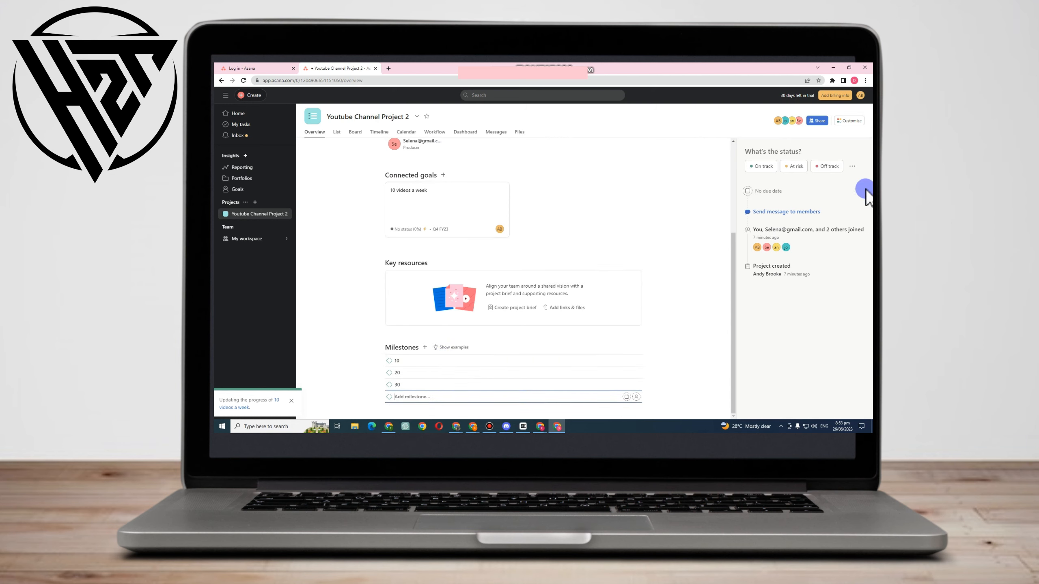
Look at the status update form for an On track status, and return to the project overview without posting
left_click(757, 166)
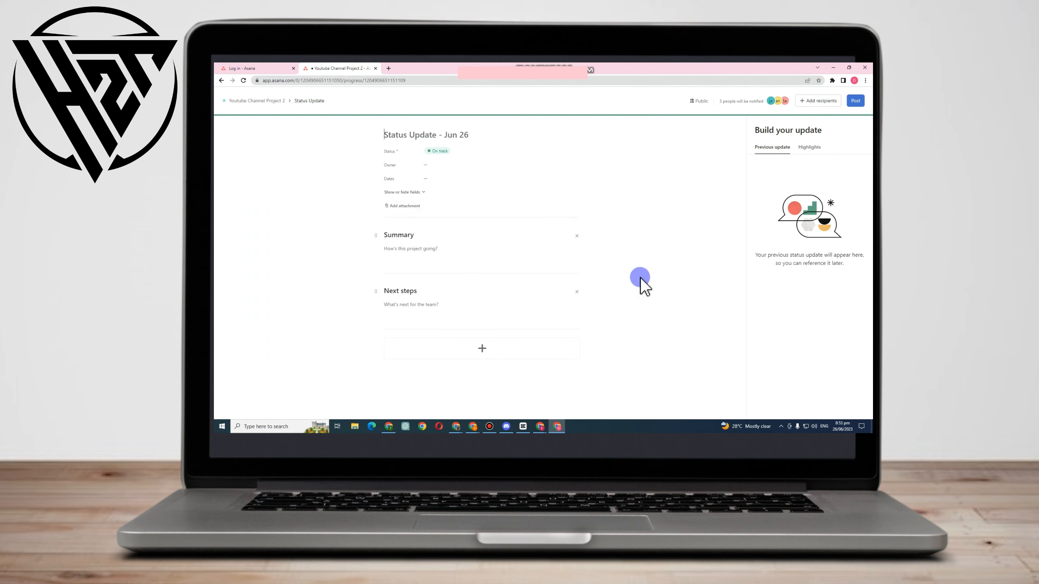
left_click(262, 68)
left_click(346, 68)
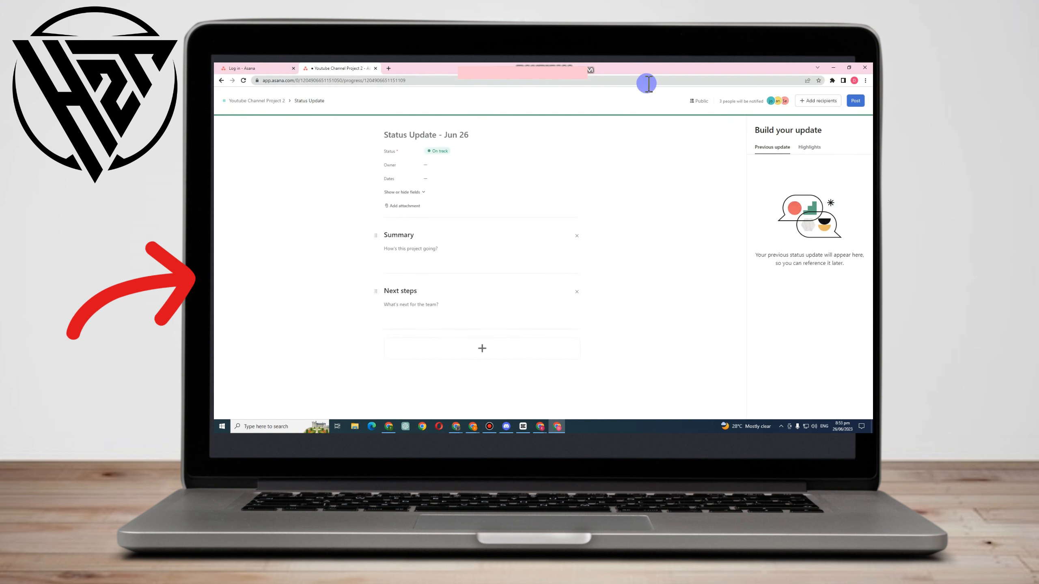
left_click(255, 102)
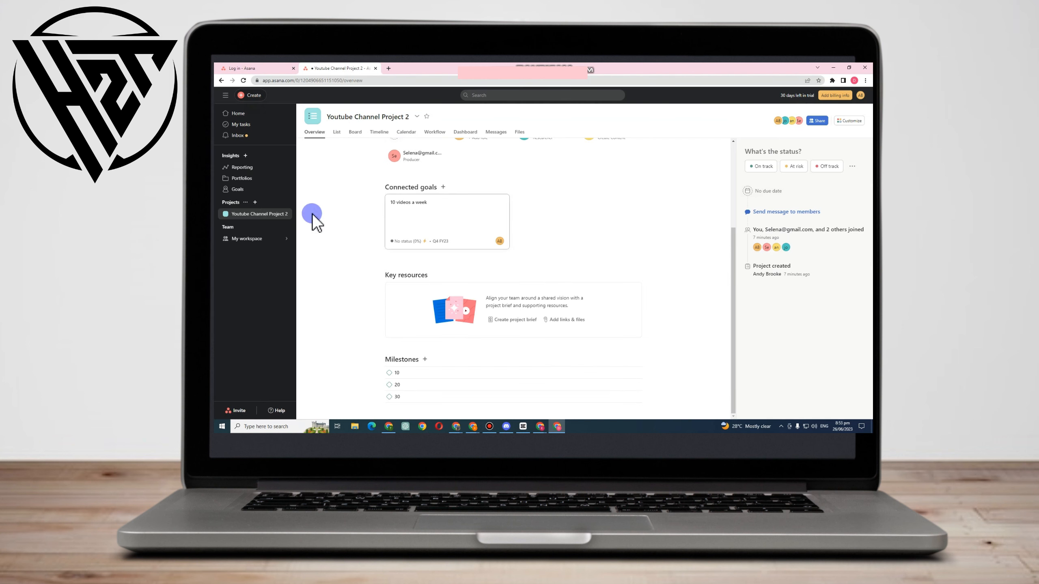
Look through the project's List, Board, Timeline, Calendar, Workflow, Dashboard, Messages and Files views, and review the Home page widgets
left_click(338, 131)
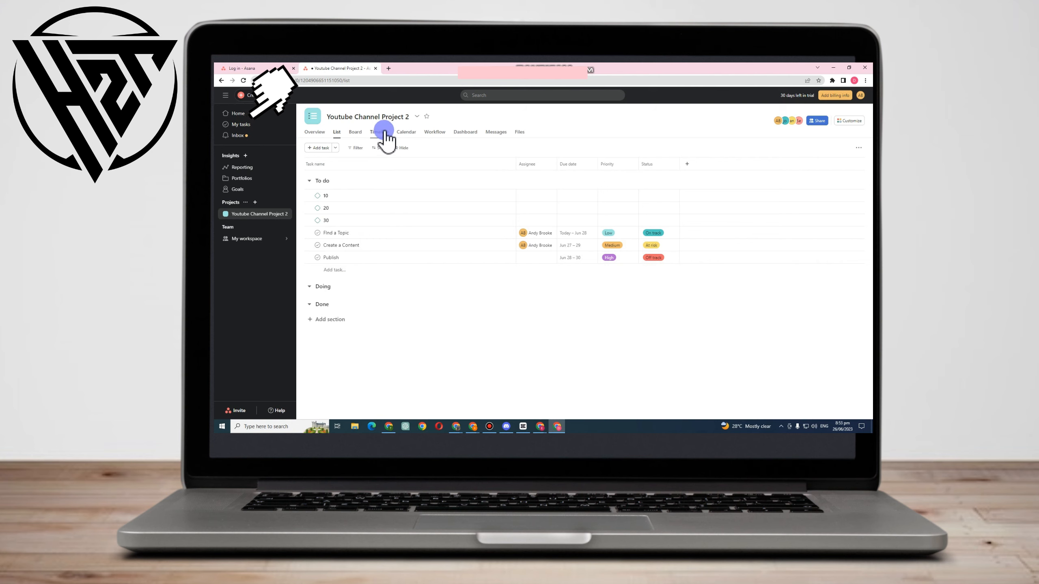
left_click(355, 132)
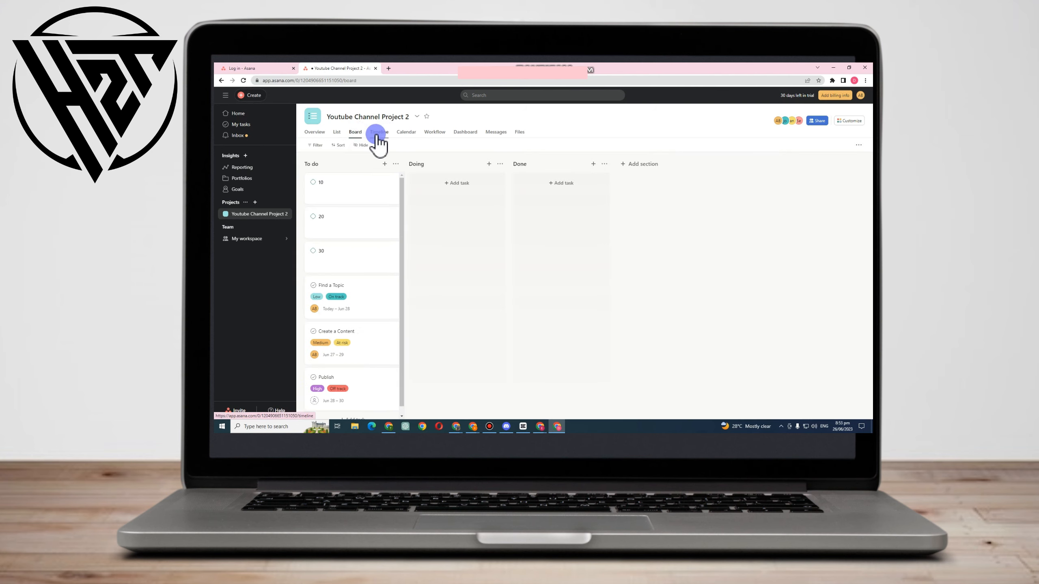
left_click(376, 133)
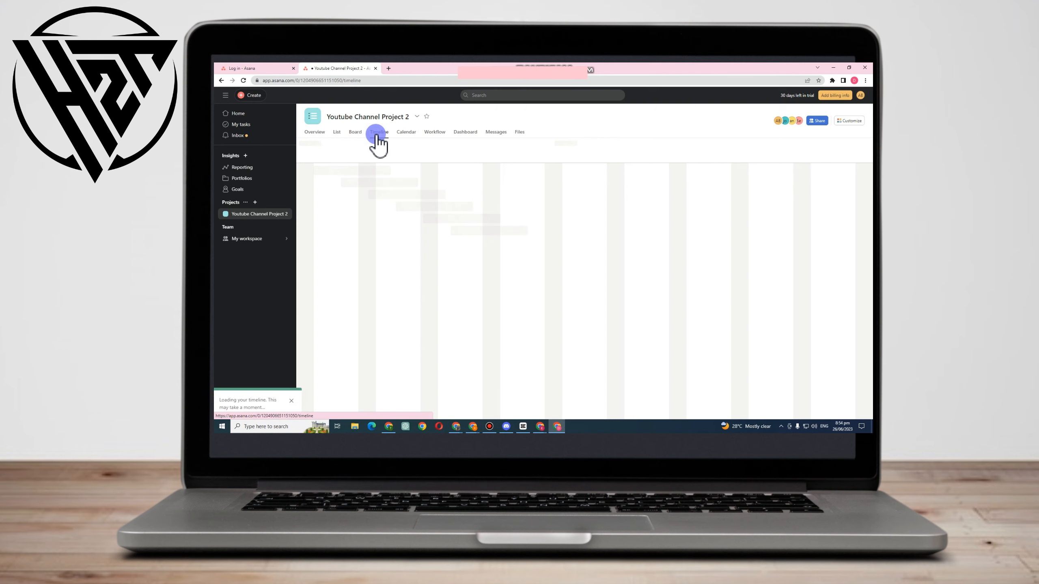
left_click(406, 133)
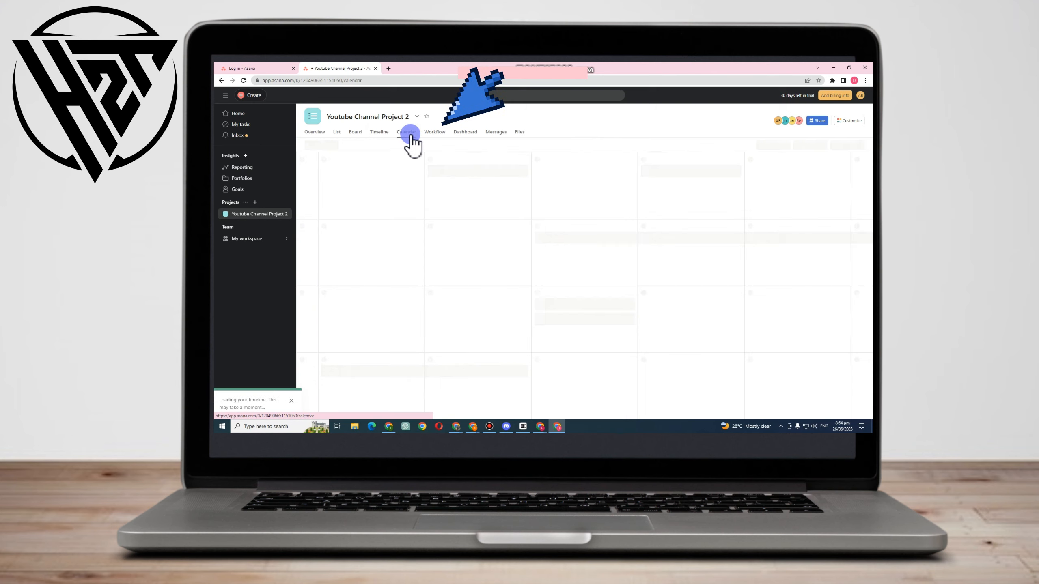
left_click(434, 135)
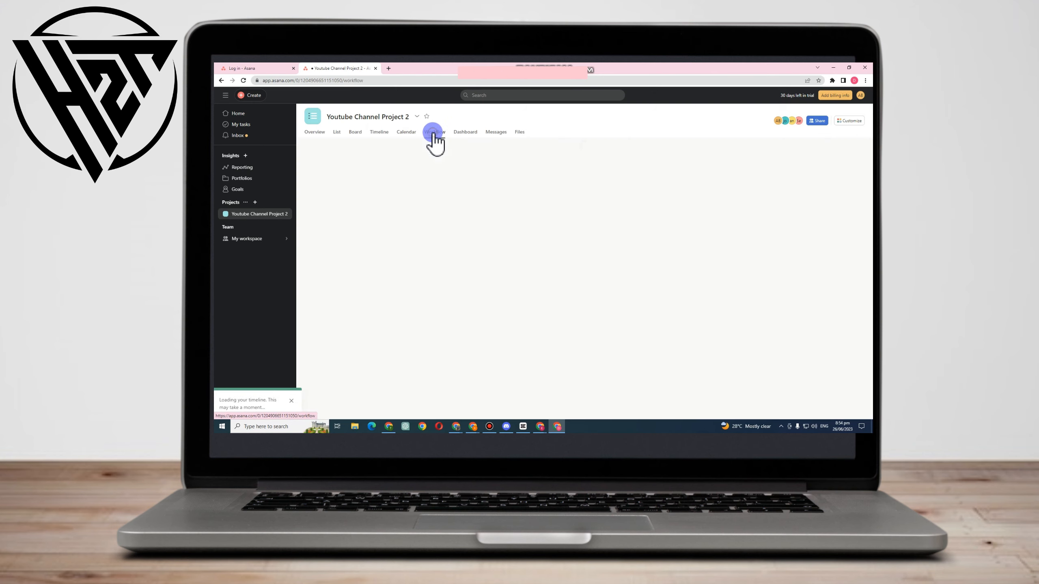
left_click(466, 138)
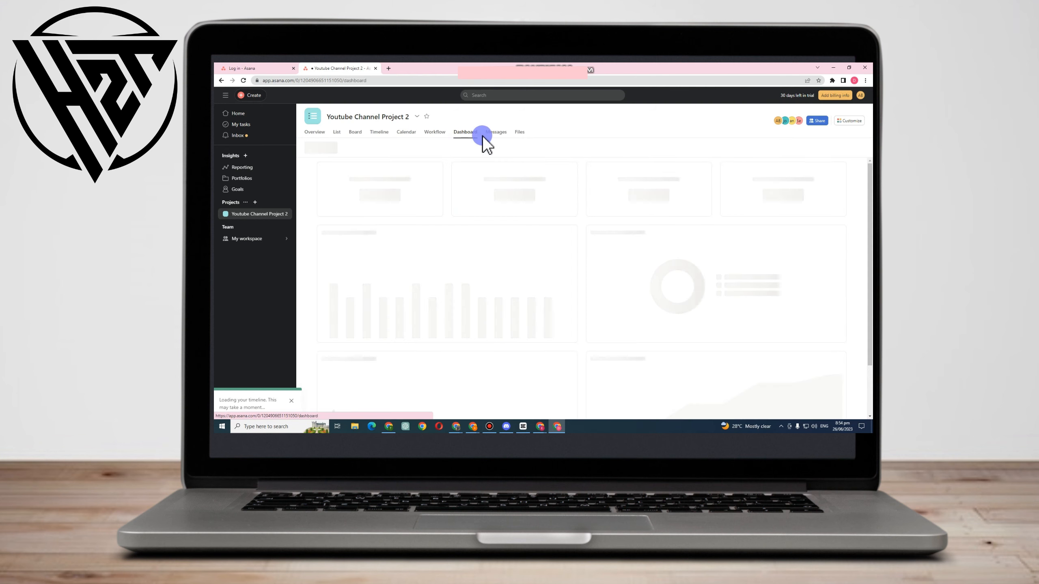
left_click(495, 134)
left_click(519, 133)
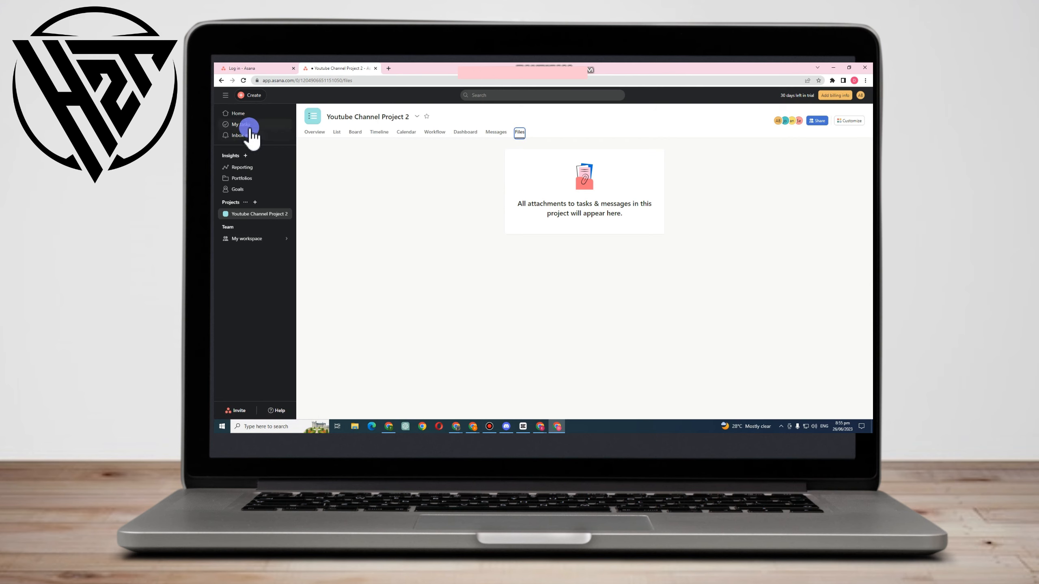
left_click(236, 113)
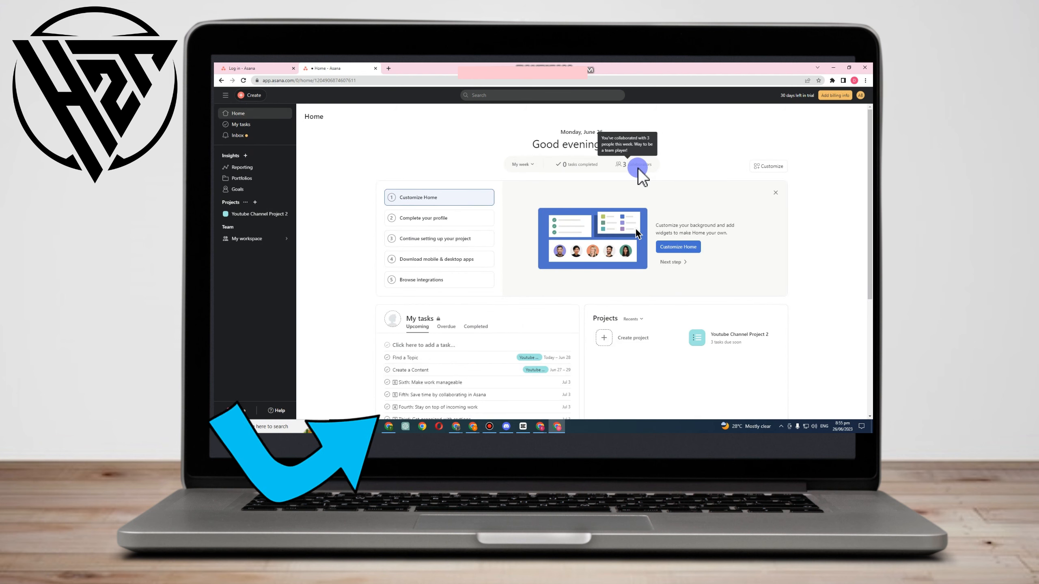
scroll(427, 242, "down", 3)
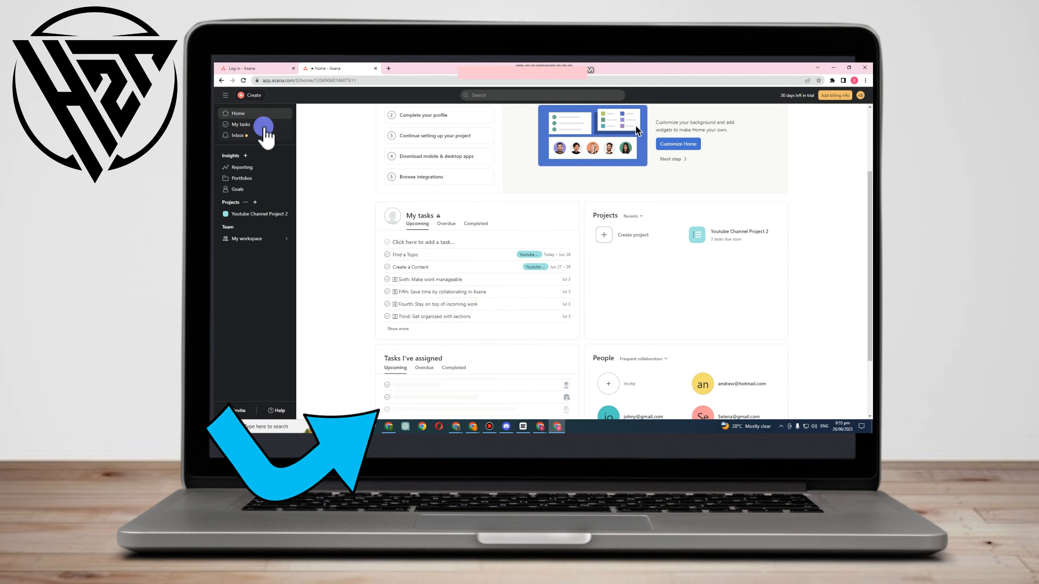
In My tasks, move Find a Topic to the Do today section and reassign it to the teammate with the Create Content role
left_click(258, 125)
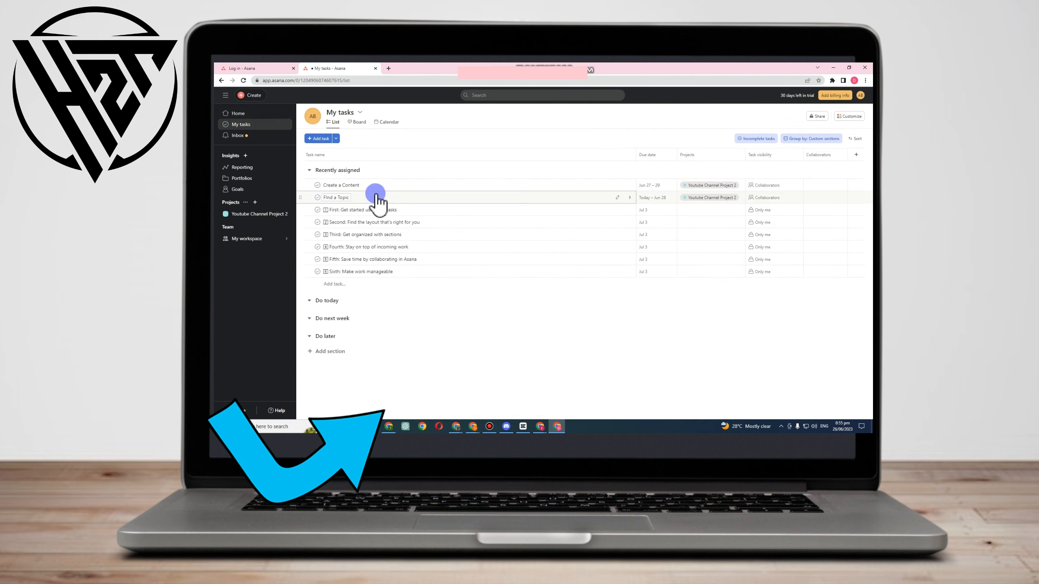
left_click(388, 198)
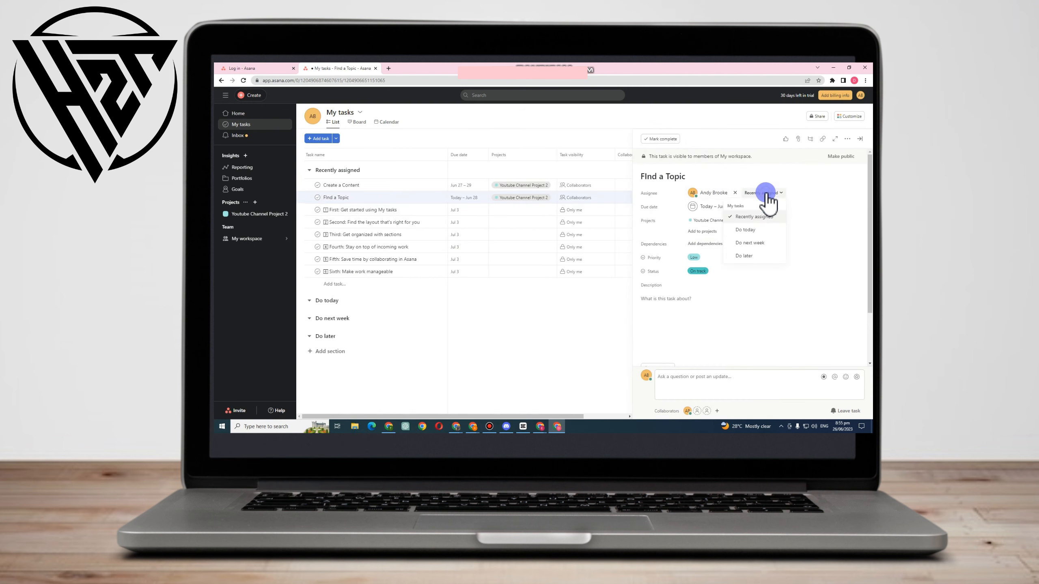
left_click(746, 230)
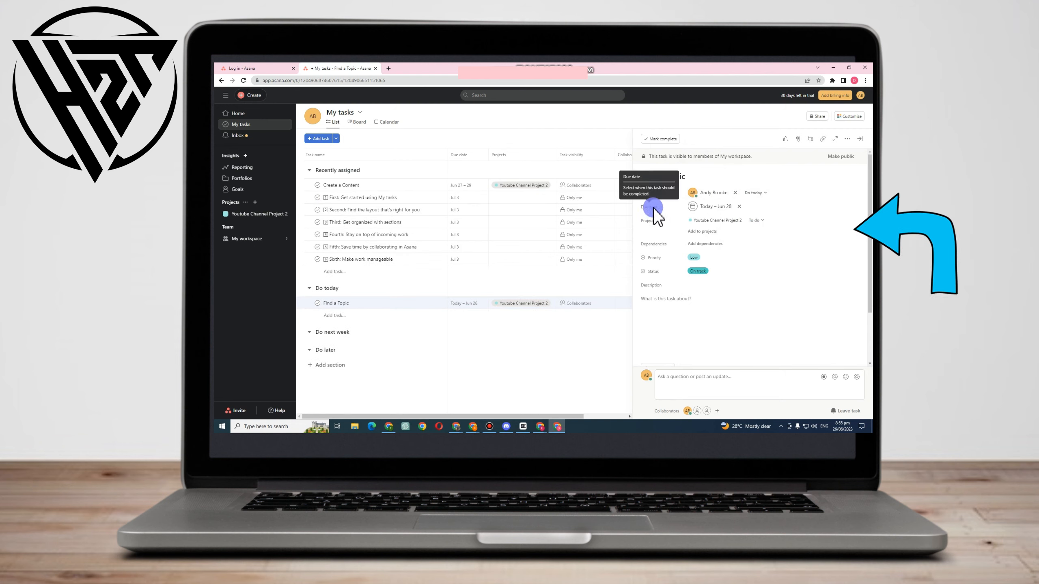
left_click(717, 194)
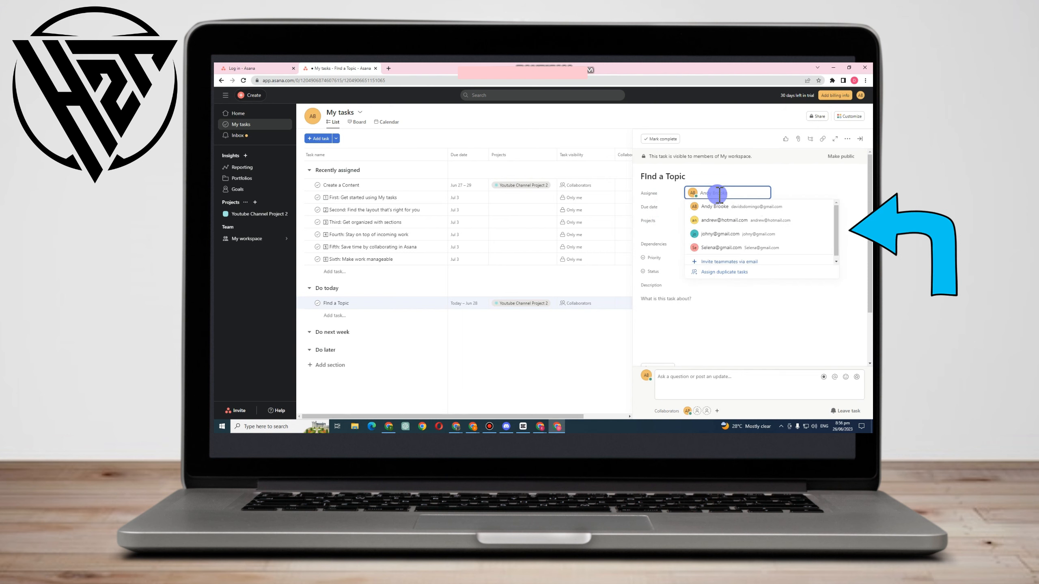
left_click(725, 220)
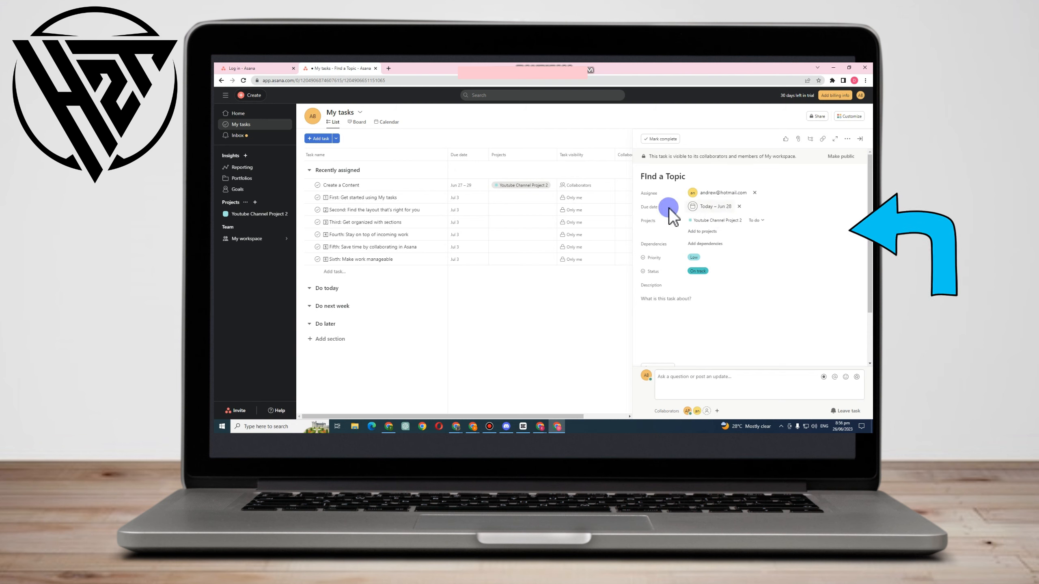
Set the Find a Topic task's date range to Jun 28 – 29
left_click(715, 206)
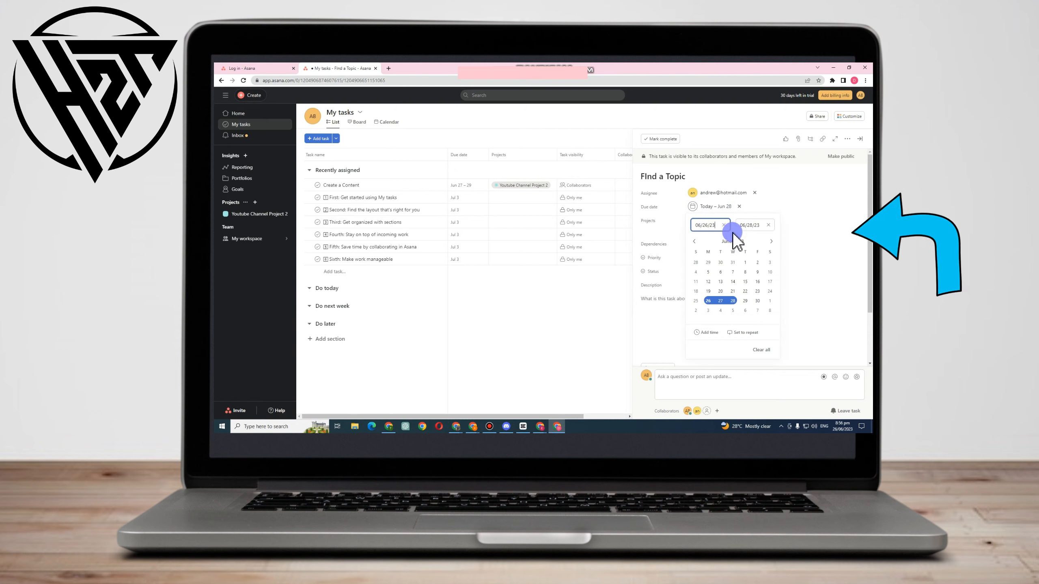
left_click(743, 301)
left_click(802, 201)
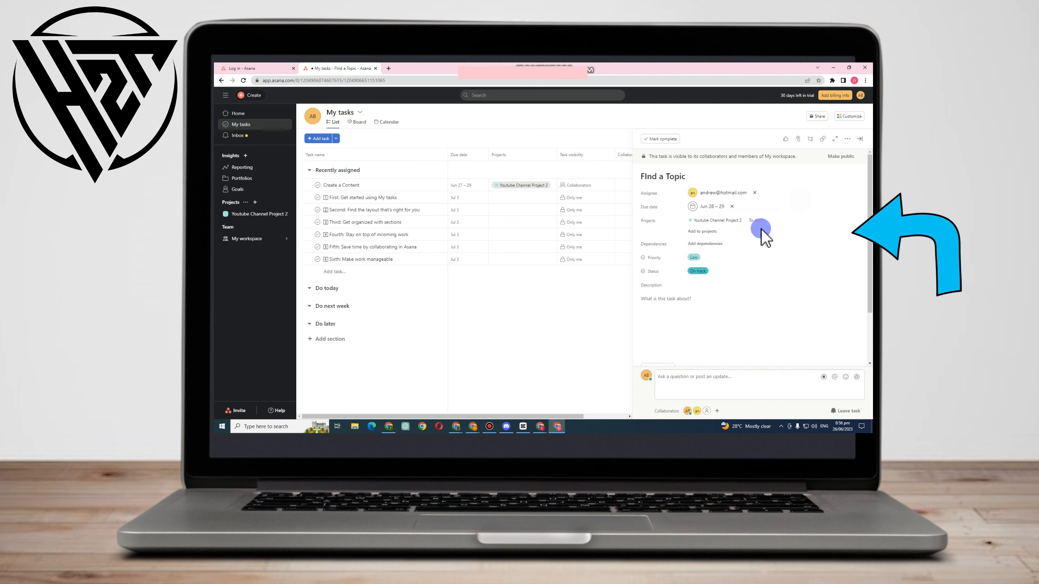
Create a new project named Enticing from the Find a Topic task and add the task to it
left_click(707, 232)
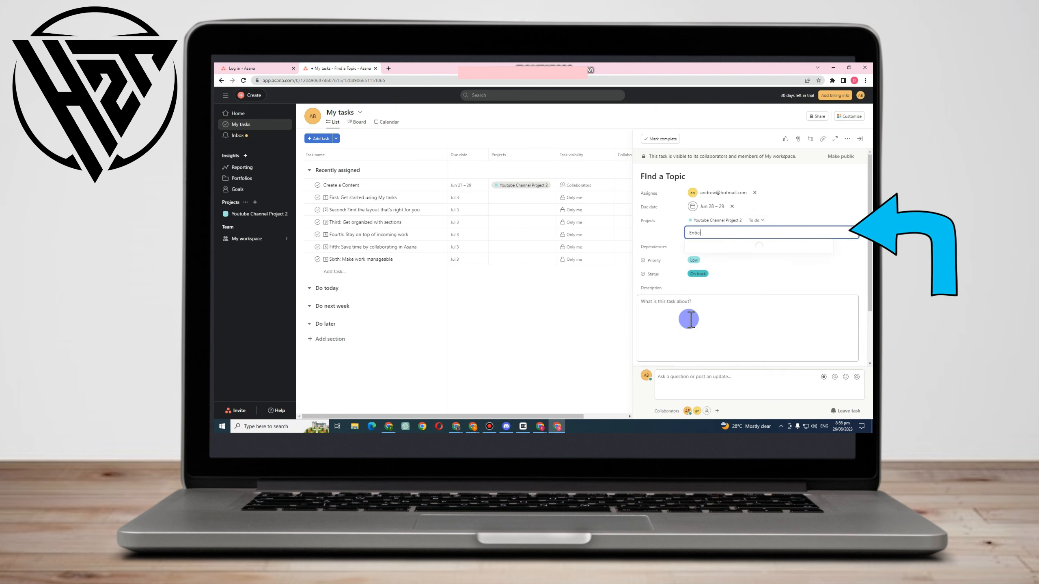
left_click(813, 269)
left_click(714, 232)
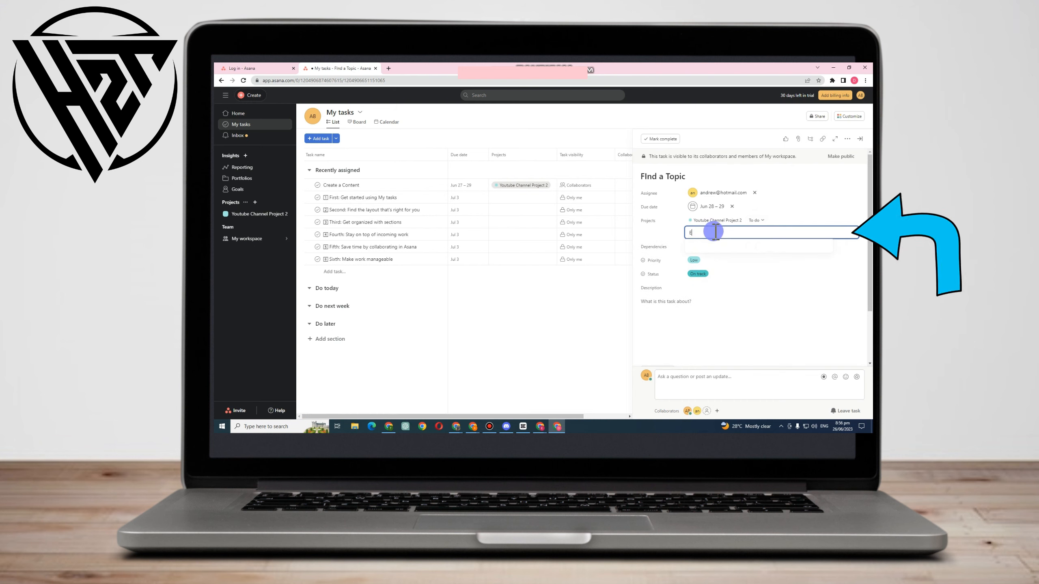
key("Return")
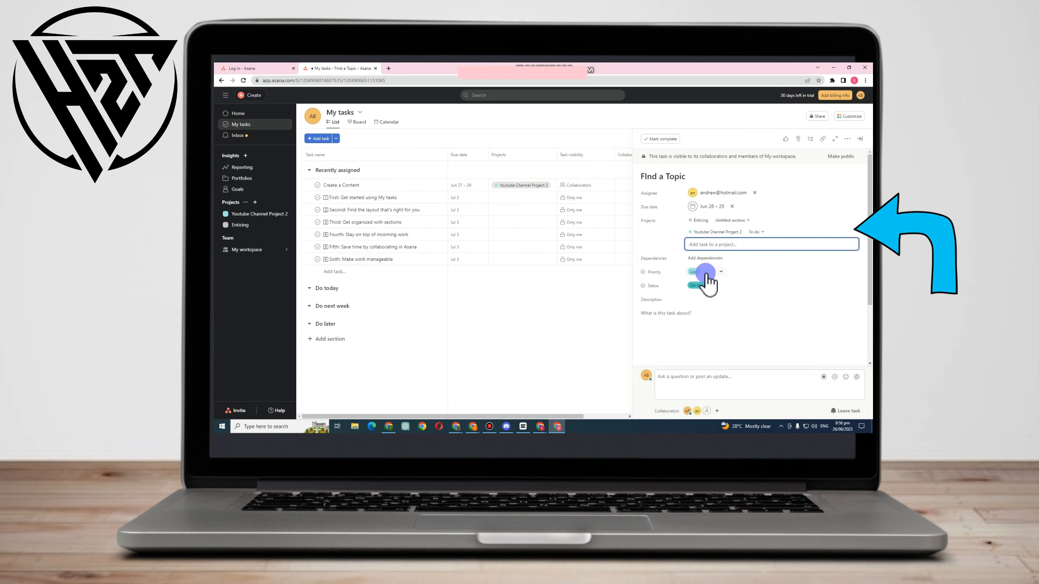
Give the Find a Topic task the description "Find a topic about rare animals" and a subtask named "10 minutes"
left_click(691, 314)
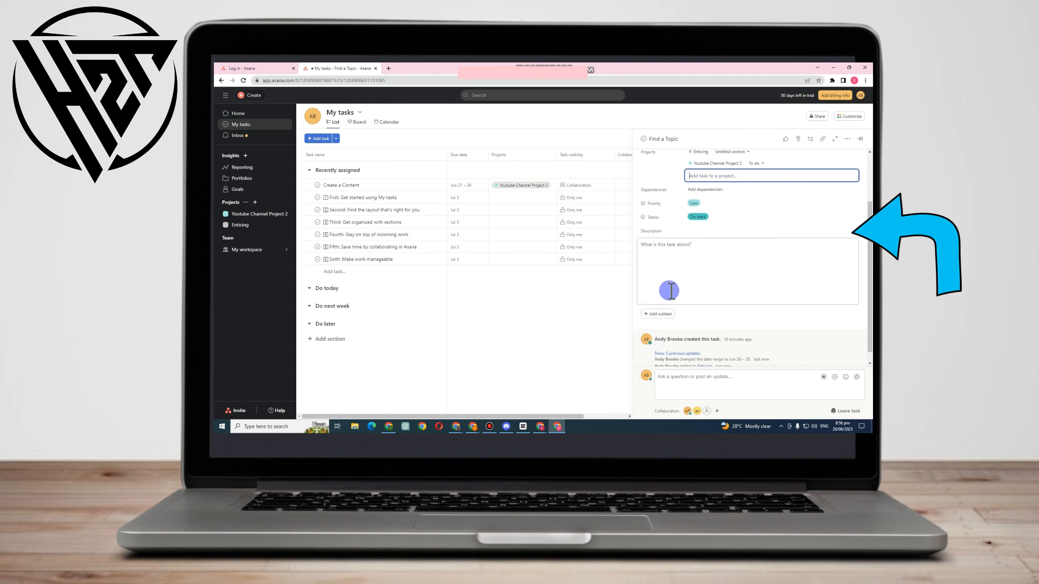
left_click(680, 259)
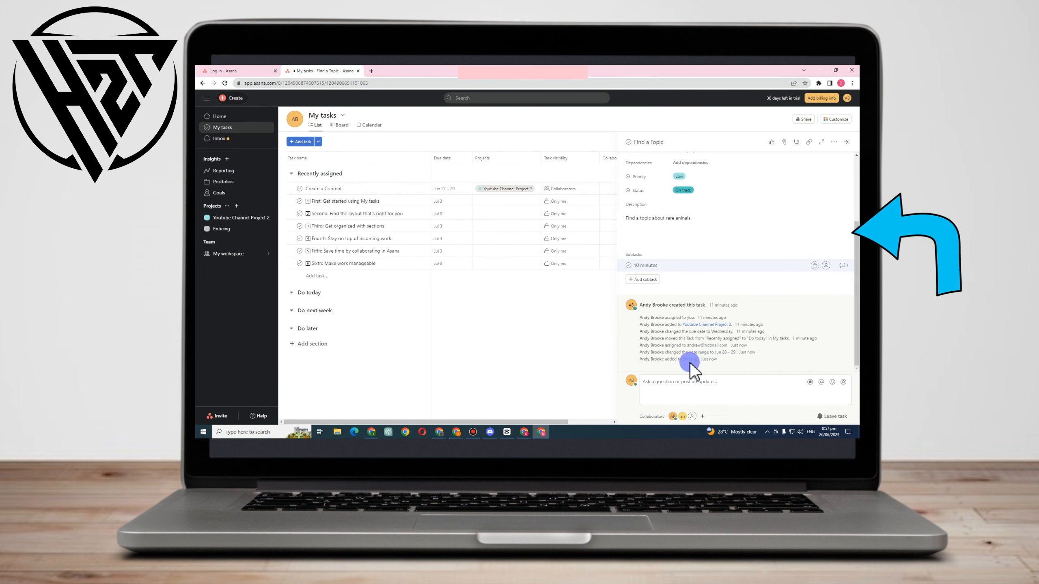
scroll(767, 235, "up", 3)
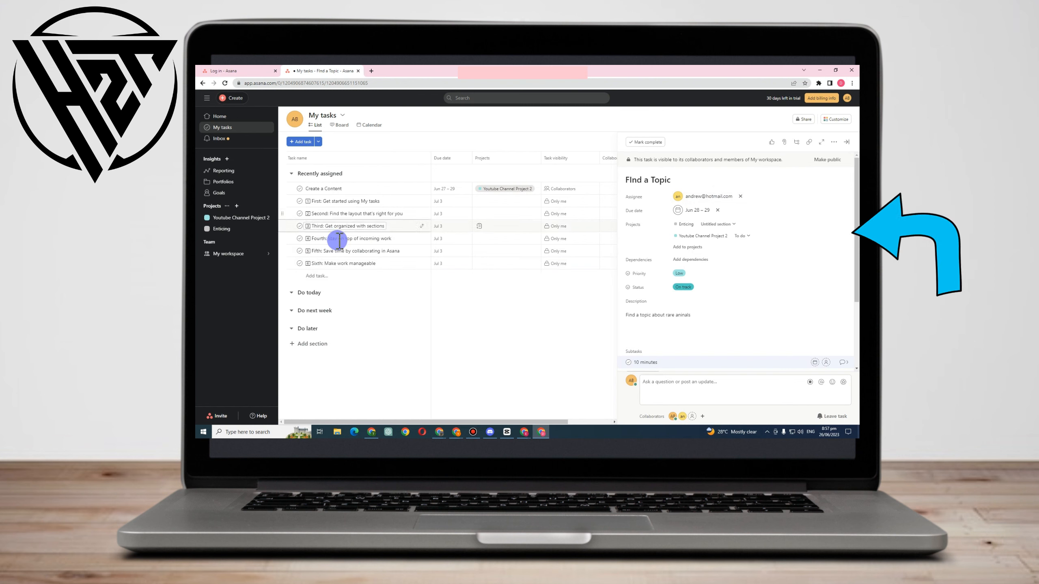
Reassign the Create a Content task in My tasks to the Researcher teammate and set its date range to Jun 29 – 30
left_click(225, 118)
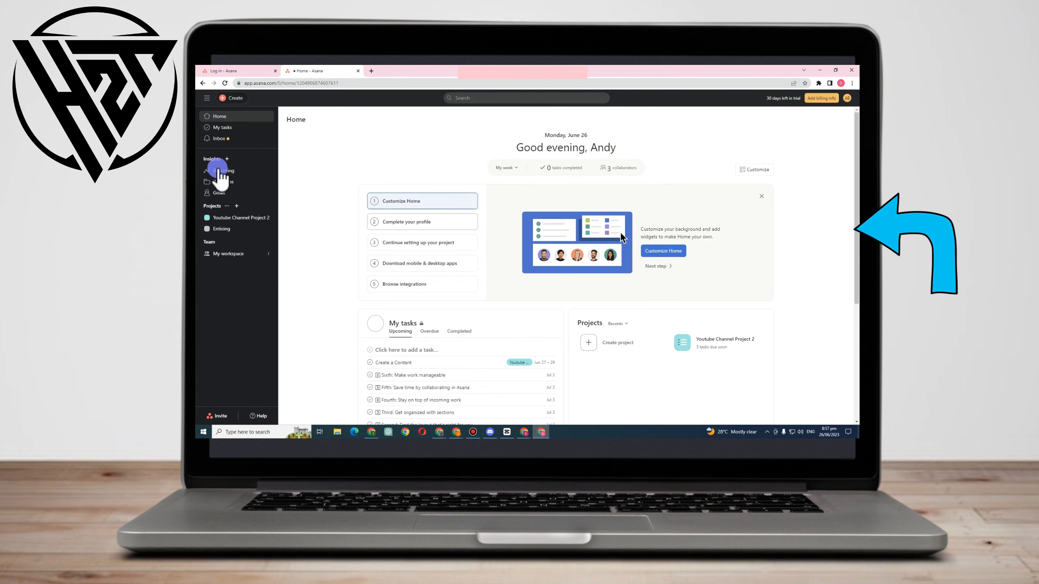
left_click(220, 127)
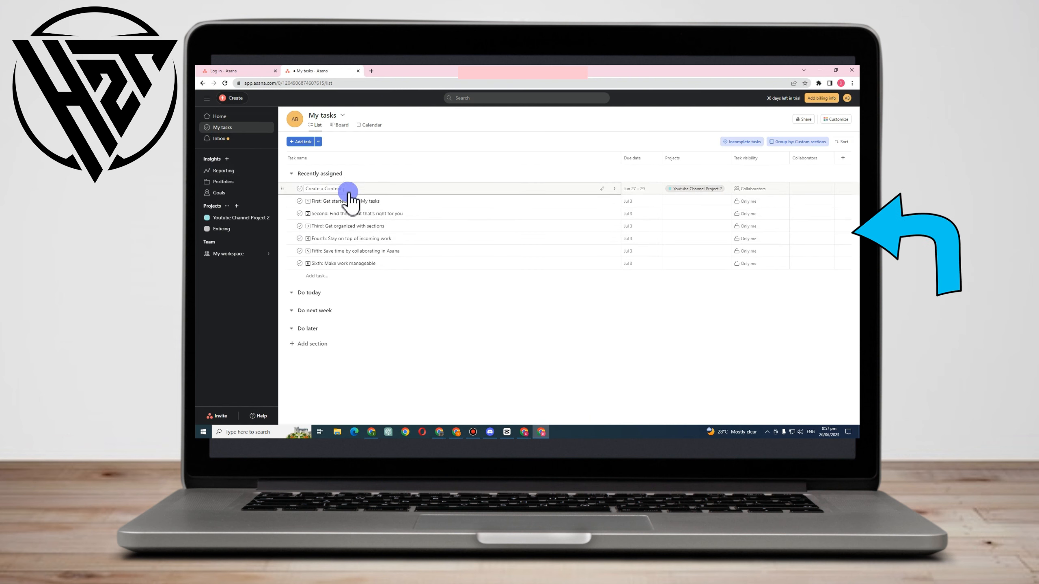
left_click(348, 189)
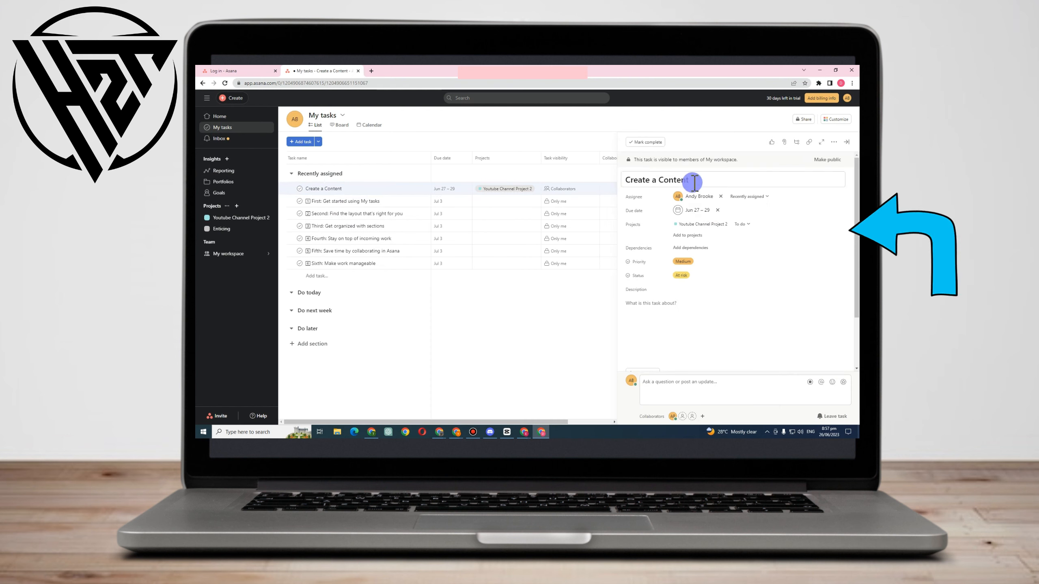
left_click(700, 197)
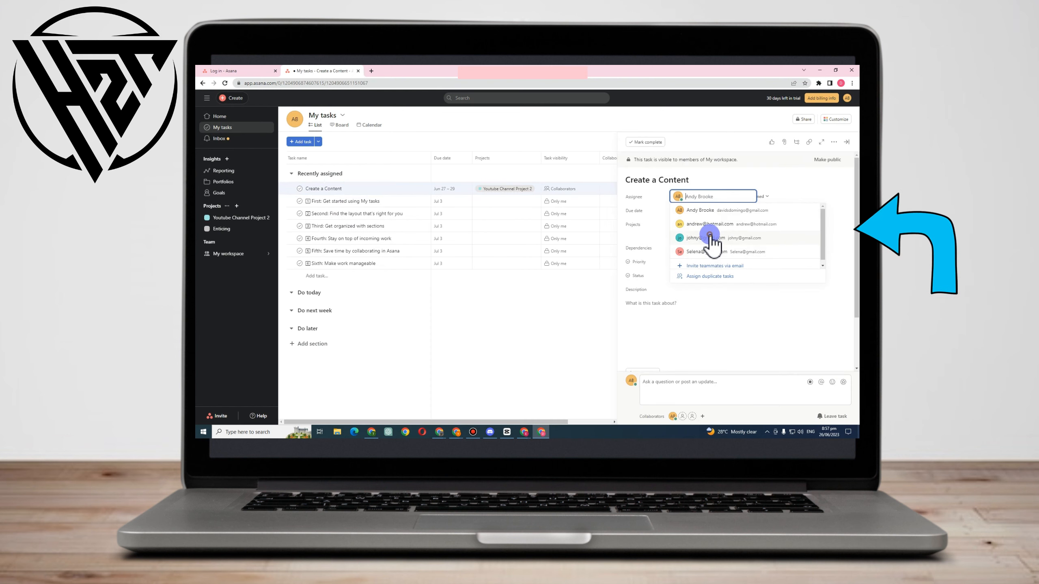
left_click(707, 238)
left_click(700, 210)
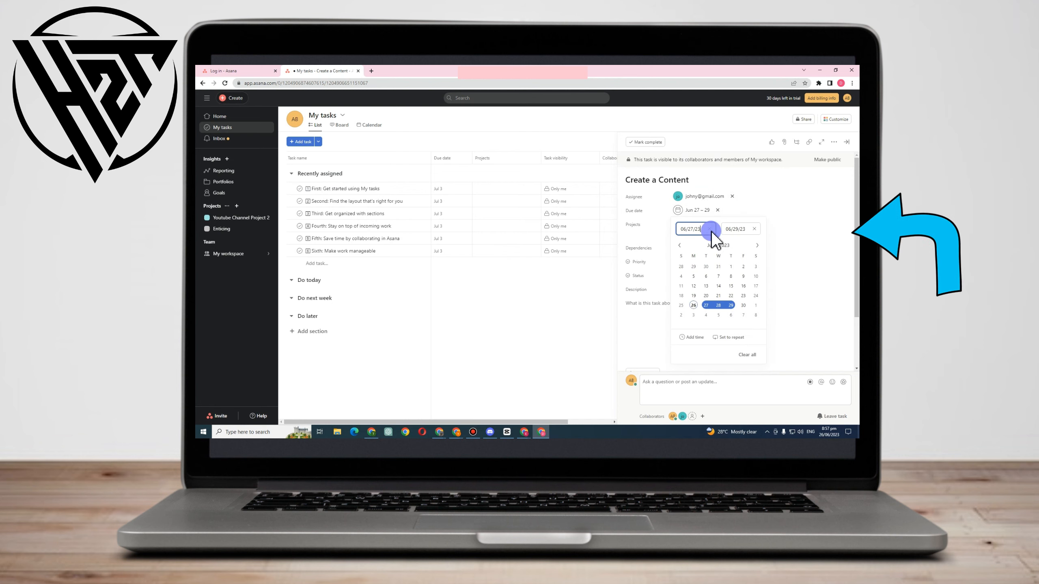
left_click(793, 227)
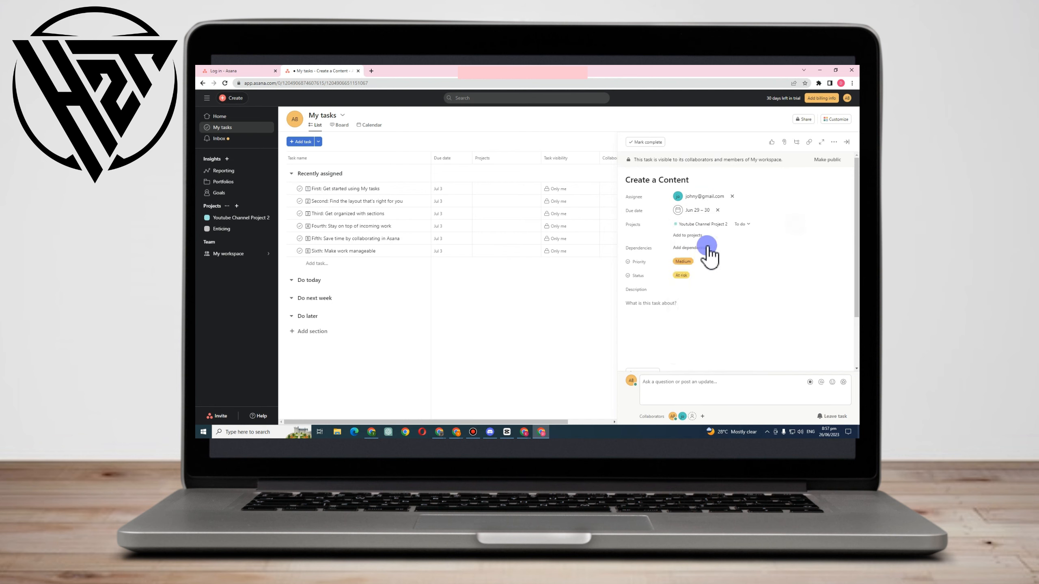
Create a new project named Clear from the Create a Content task, add the task to it, and close the task details
left_click(702, 237)
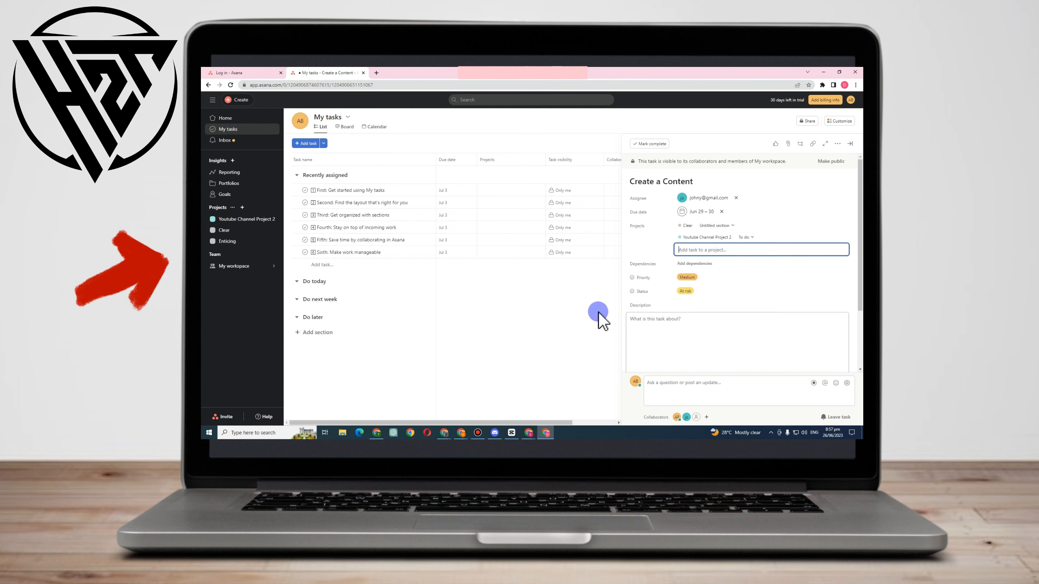
left_click(504, 315)
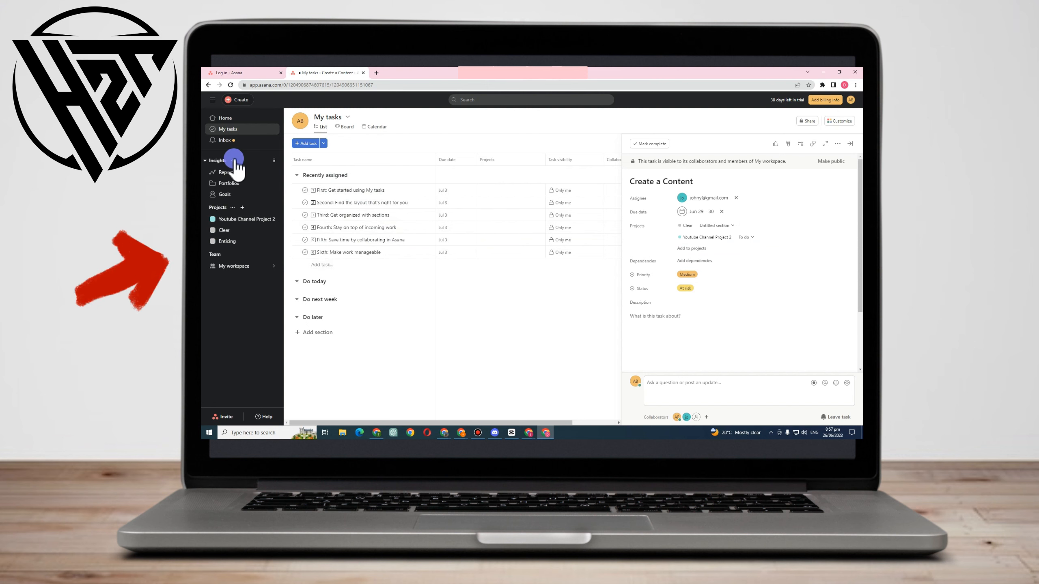
left_click(233, 131)
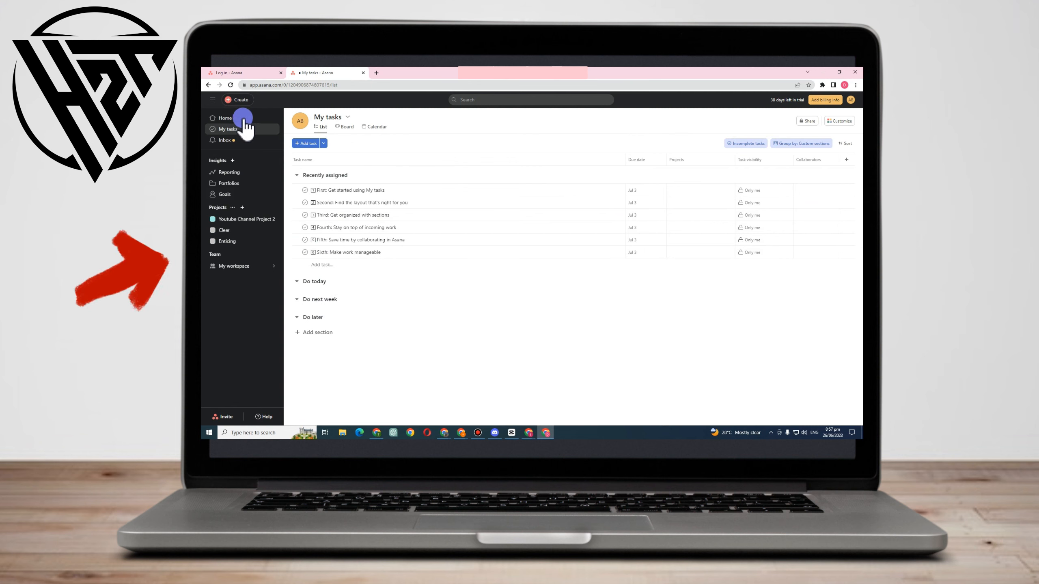
Examine the overdue and completed lists of My tasks on Home, along with the assigned tasks and collaborators
left_click(243, 118)
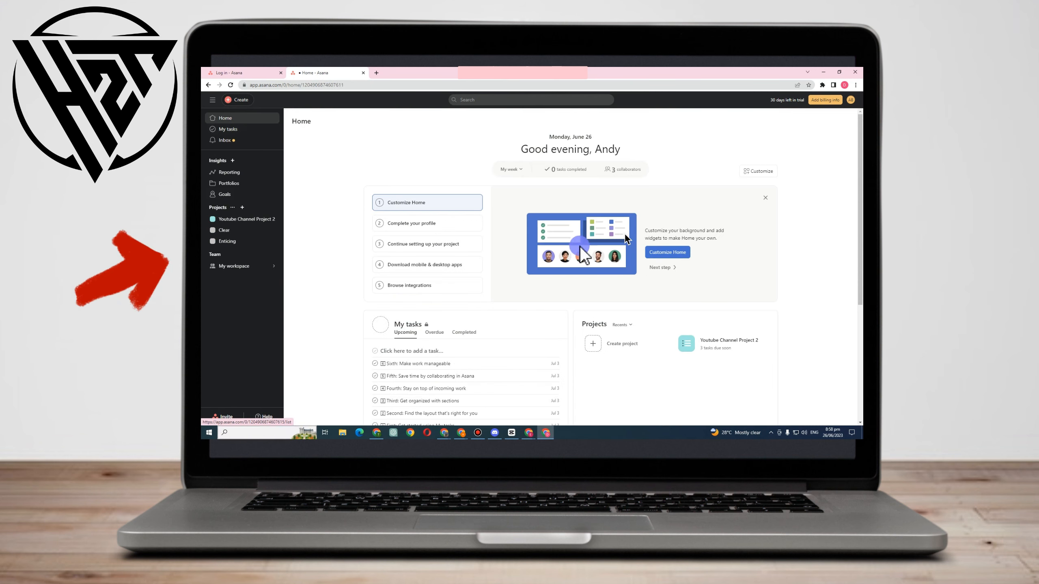
scroll(407, 230, "down", 3)
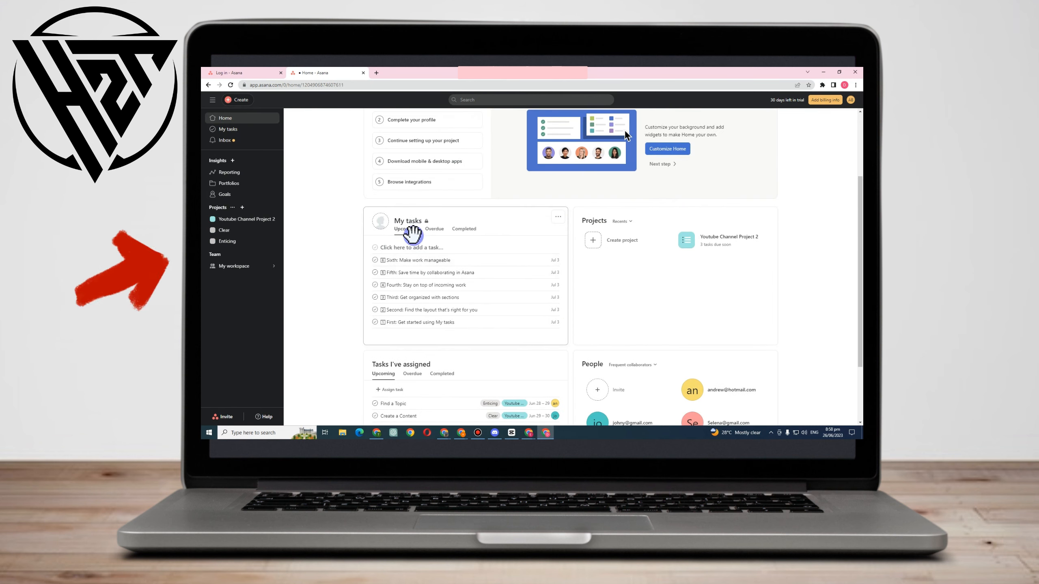
left_click(437, 231)
left_click(433, 230)
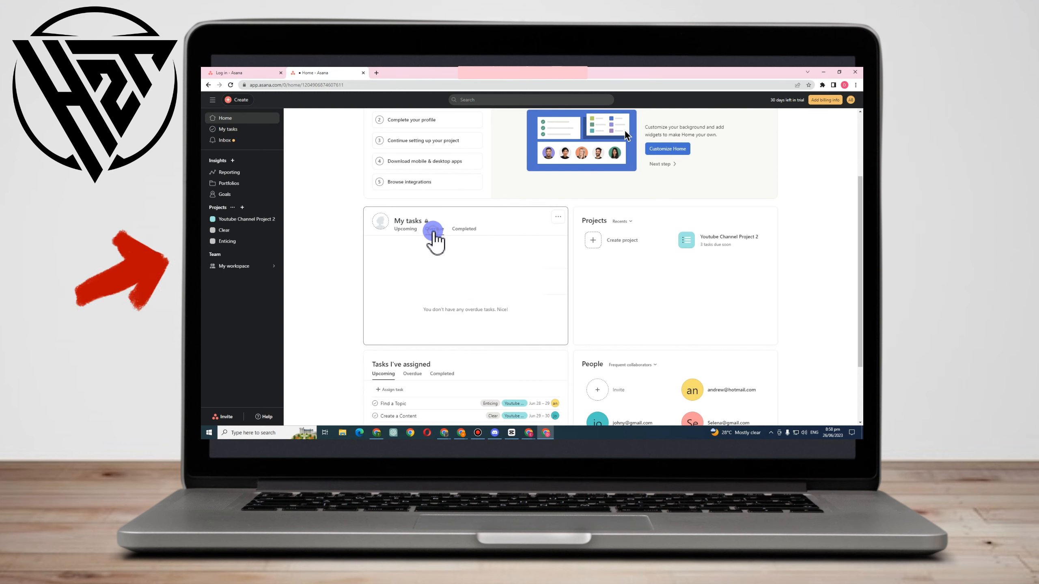
left_click(464, 229)
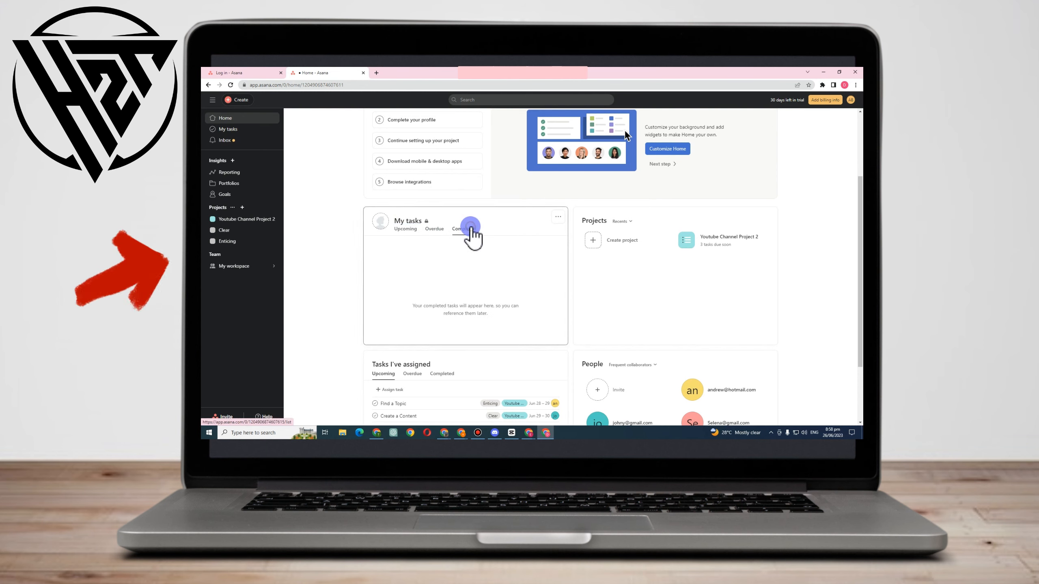
scroll(409, 262, "down", 2)
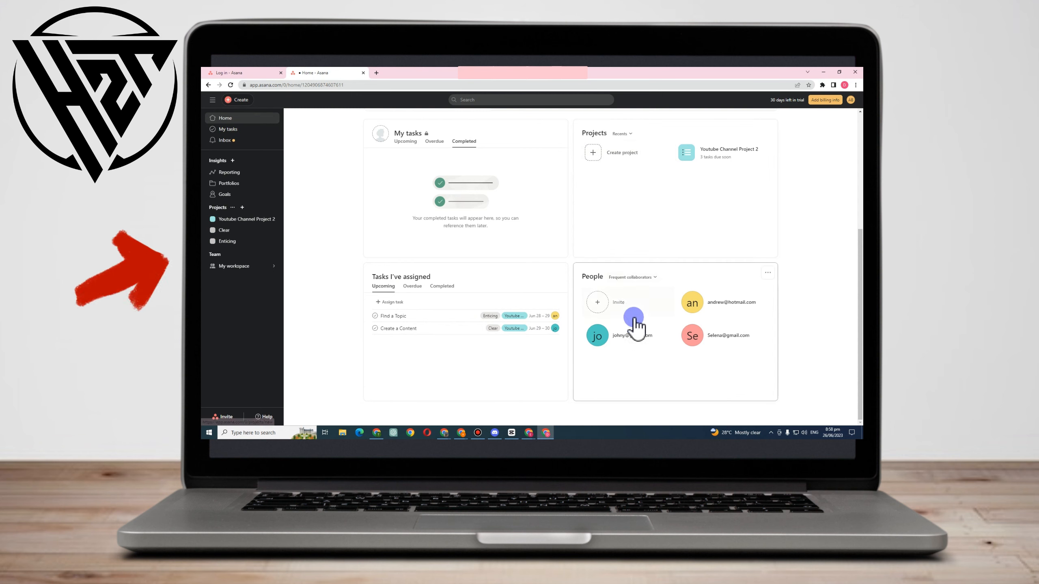
View the form for inviting people to My workspace from Home's People section, and close it without inviting anyone
left_click(617, 299)
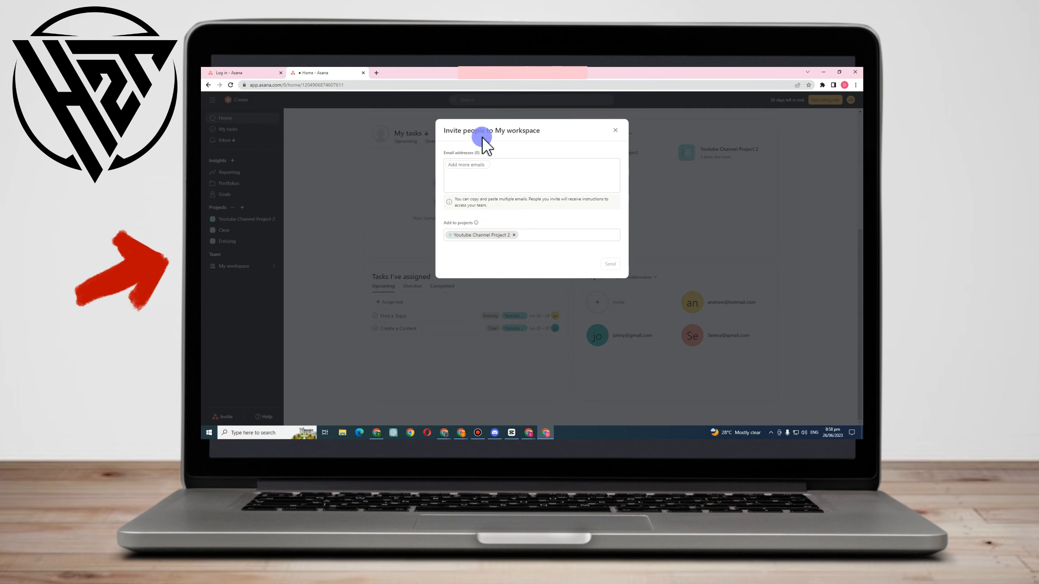
left_click(615, 130)
scroll(473, 252, "up", 5)
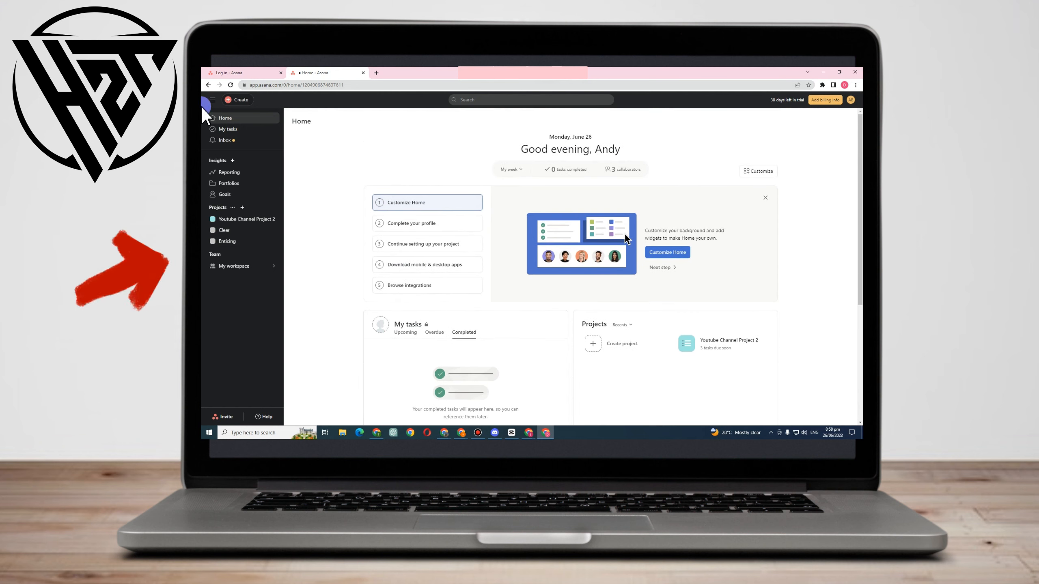
Examine the Reporting, Portfolios and Goals pages under Insights
left_click(224, 172)
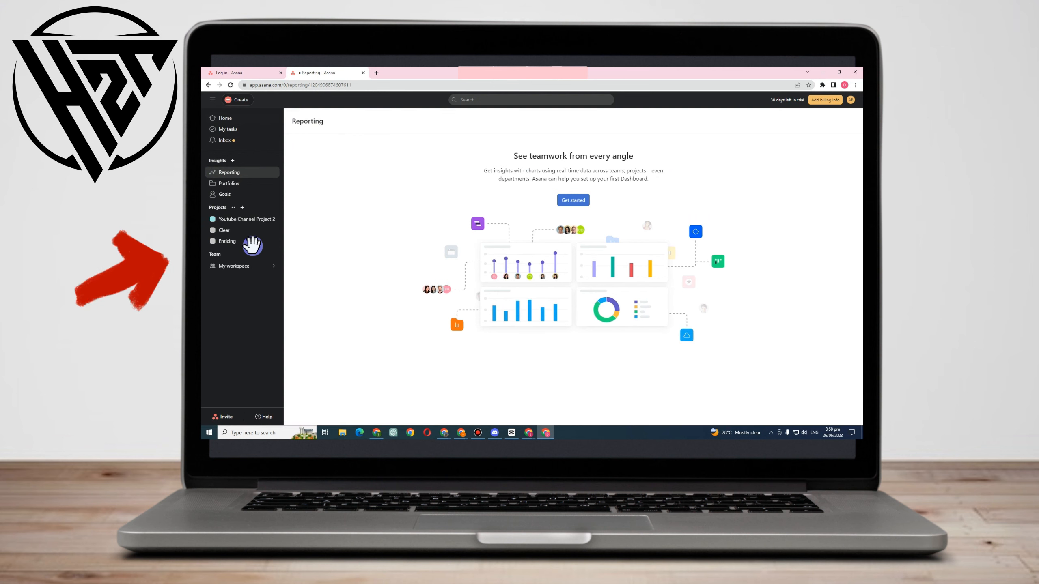
left_click(228, 183)
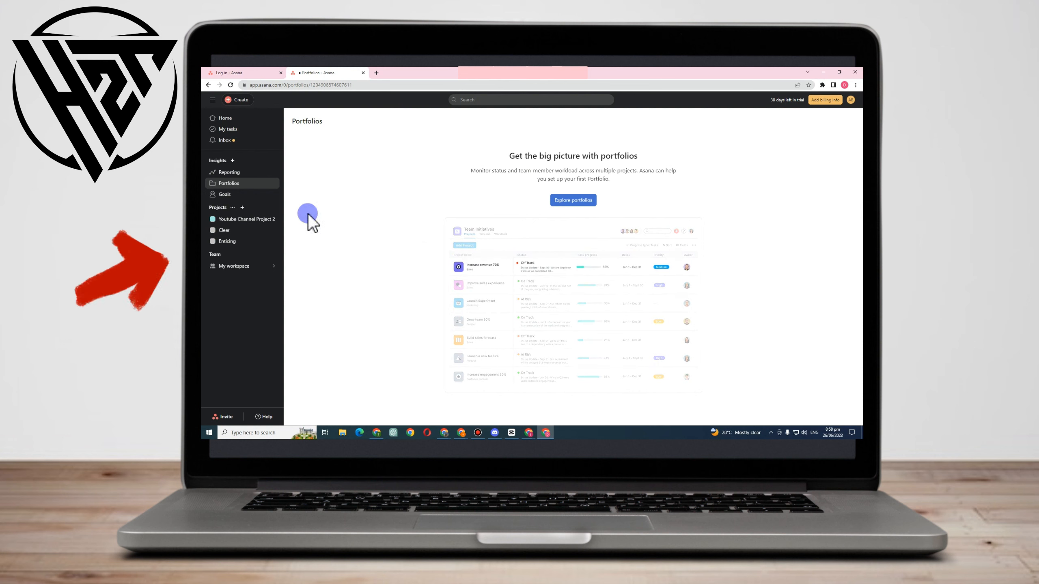
left_click(224, 194)
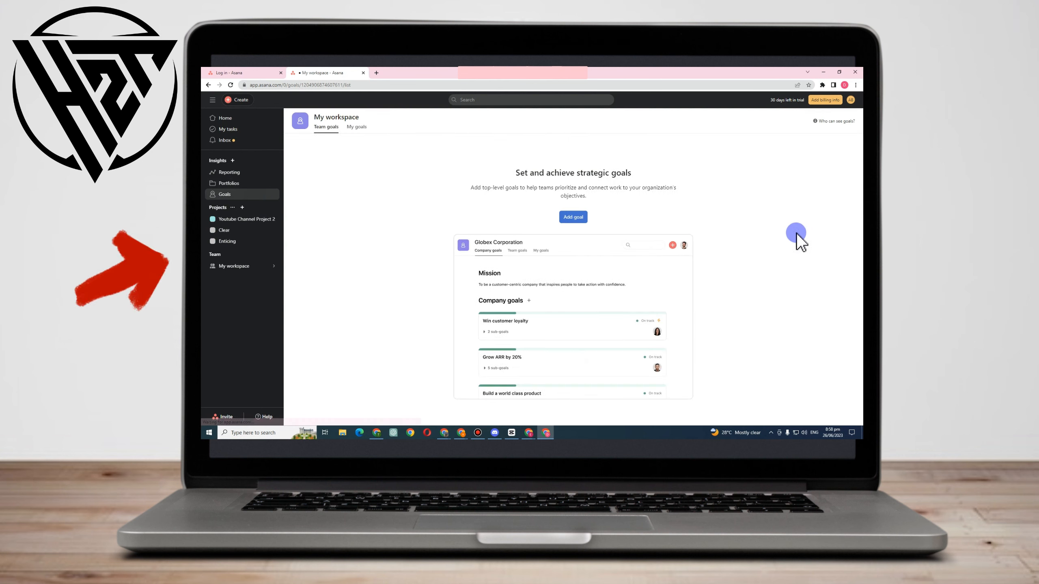